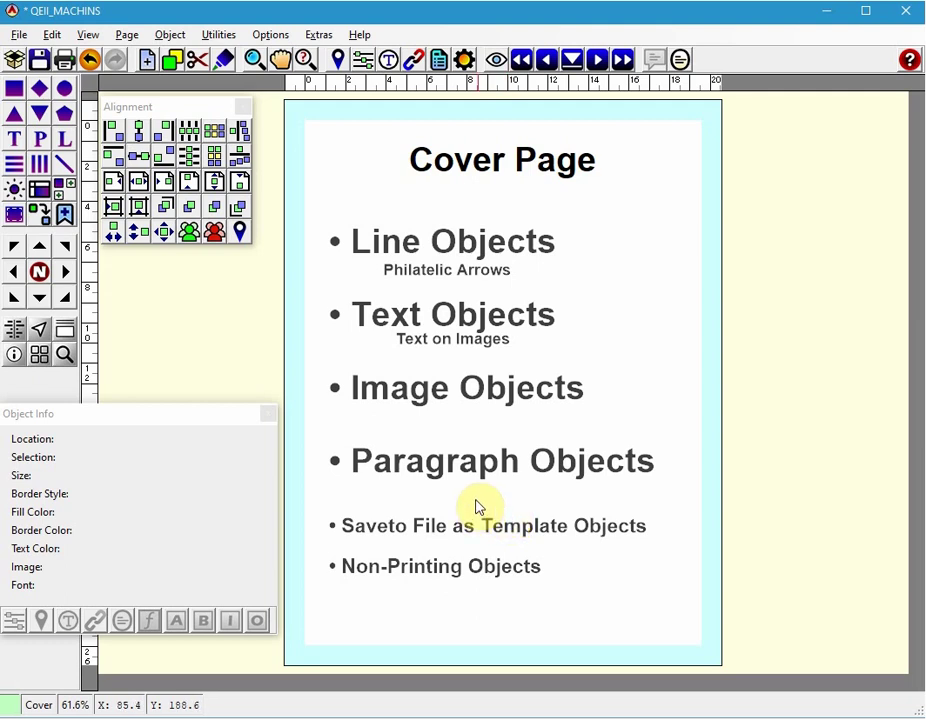
Page forward from the cover to page 1 of 4, the Great Britain Queen Elizabeth II page
{"action": "key", "text": "Page_Down"}
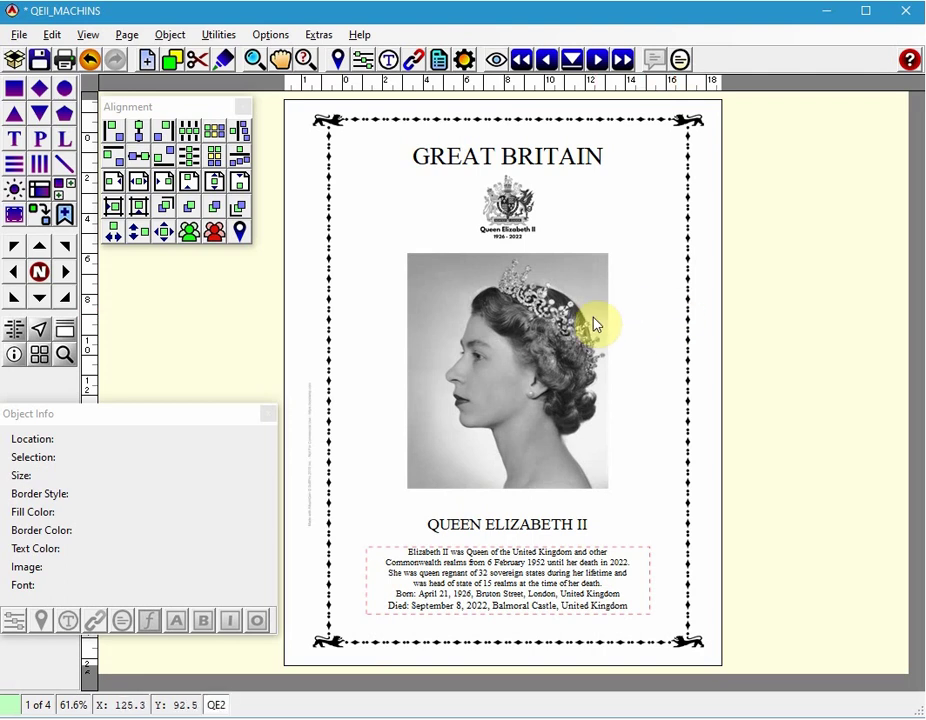
Inspect the portrait, coat of arms, paragraph and headings, then page ahead to the line-styles page 3
{"action": "left_click", "coordinate": [554, 341]}
{"action": "left_click", "coordinate": [510, 200]}
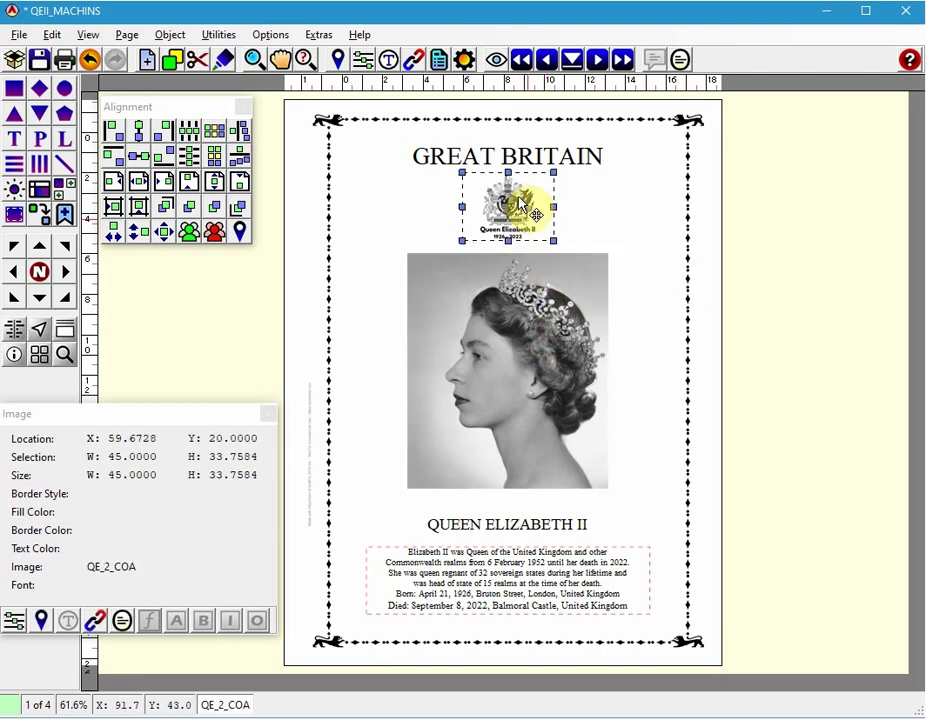
{"action": "left_click", "coordinate": [558, 600]}
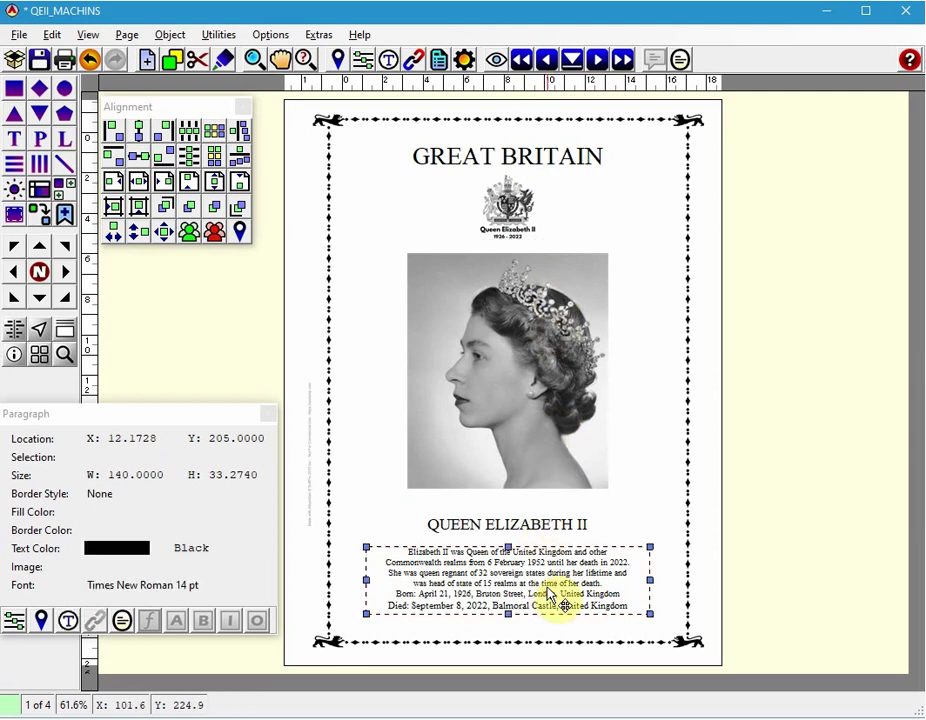
{"action": "left_click", "coordinate": [554, 524]}
{"action": "left_click", "coordinate": [528, 168]}
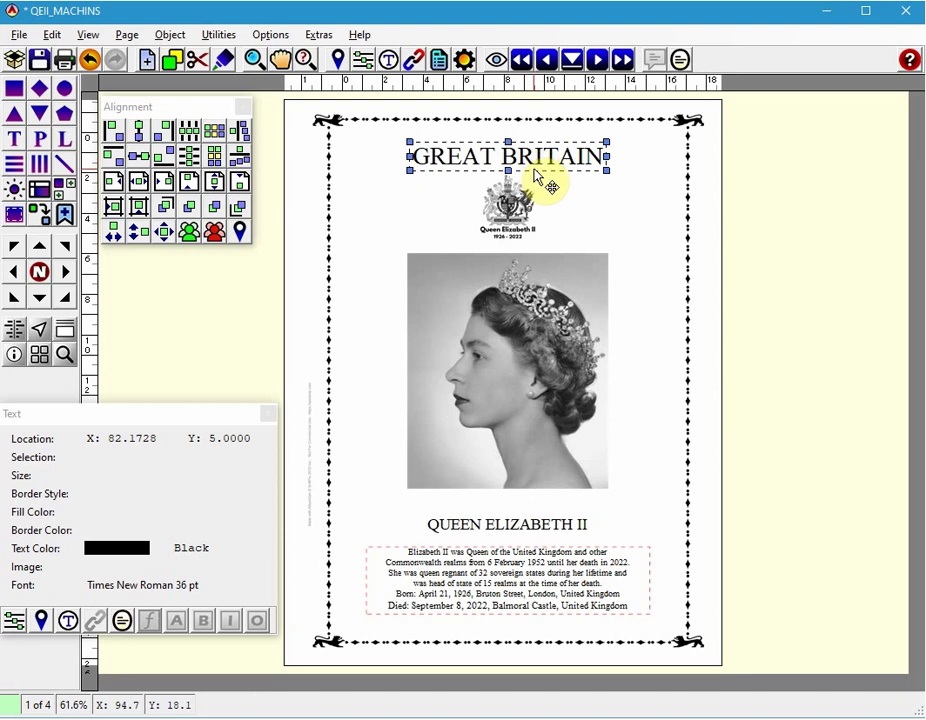
{"action": "key", "text": "Page_Down"}
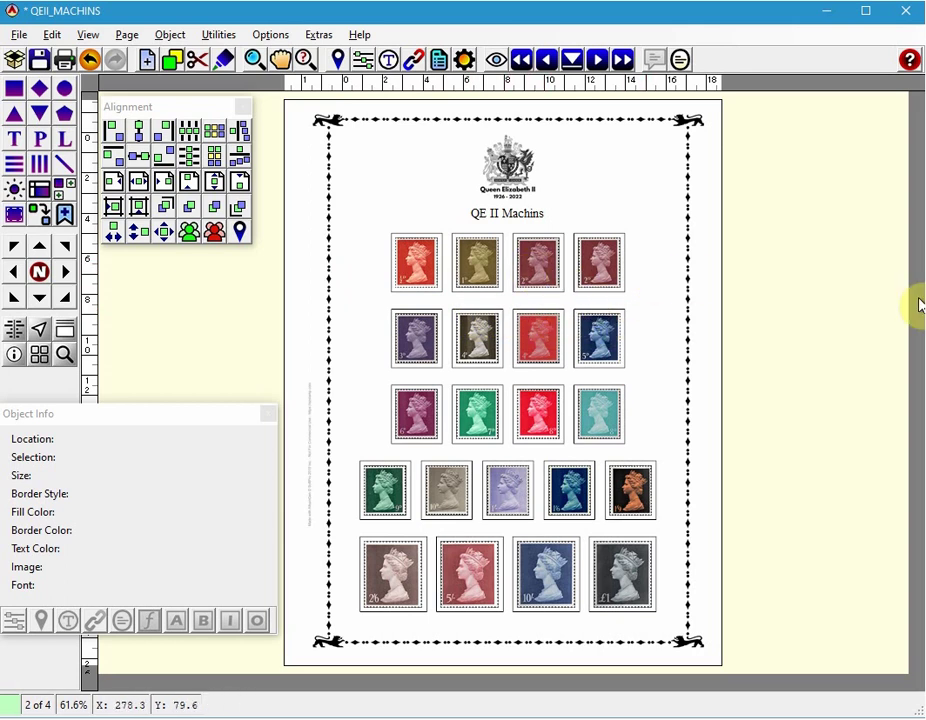
{"action": "key", "text": "Page_Down"}
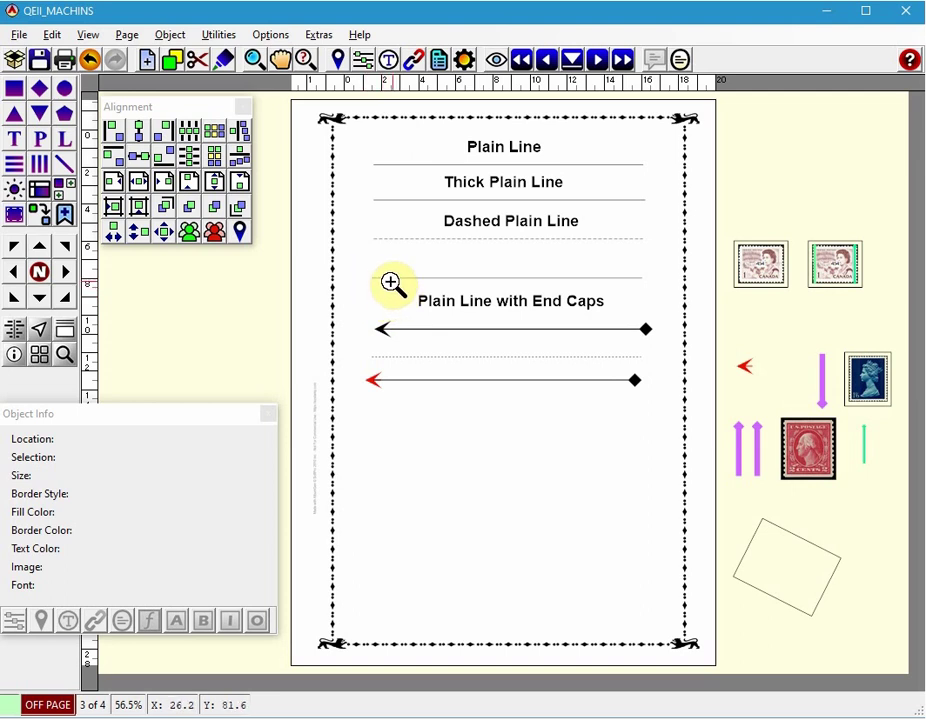
Zoom in to 300% on the sample lines of the line-examples page
{"action": "left_click", "coordinate": [410, 276]}
{"action": "left_click", "coordinate": [413, 276]}
{"action": "left_click", "coordinate": [463, 277]}
{"action": "scroll", "coordinate": [463, 276], "scroll_direction": "up", "scroll_amount": 3}
{"action": "left_click", "coordinate": [461, 264]}
{"action": "left_click", "coordinate": [457, 272]}
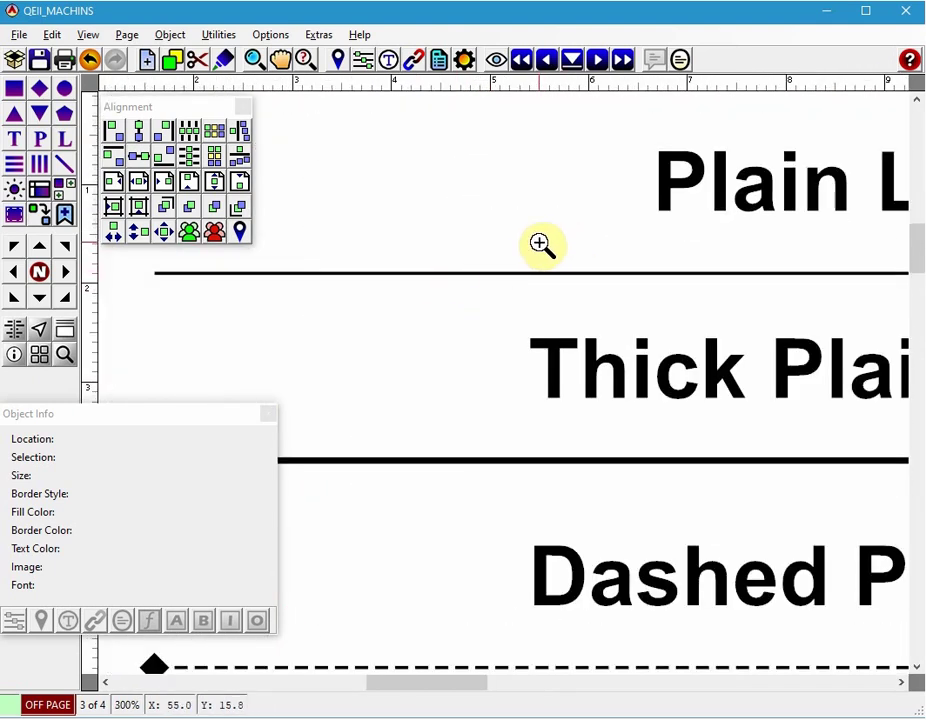
Scroll down through the thick, dashed and red arrow lines, then zoom back to the whole page
{"action": "scroll", "coordinate": [490, 349], "scroll_direction": "down", "scroll_amount": 5}
{"action": "scroll", "coordinate": [492, 376], "scroll_direction": "down", "scroll_amount": 4}
{"action": "scroll", "coordinate": [341, 353], "scroll_direction": "down", "scroll_amount": 8}
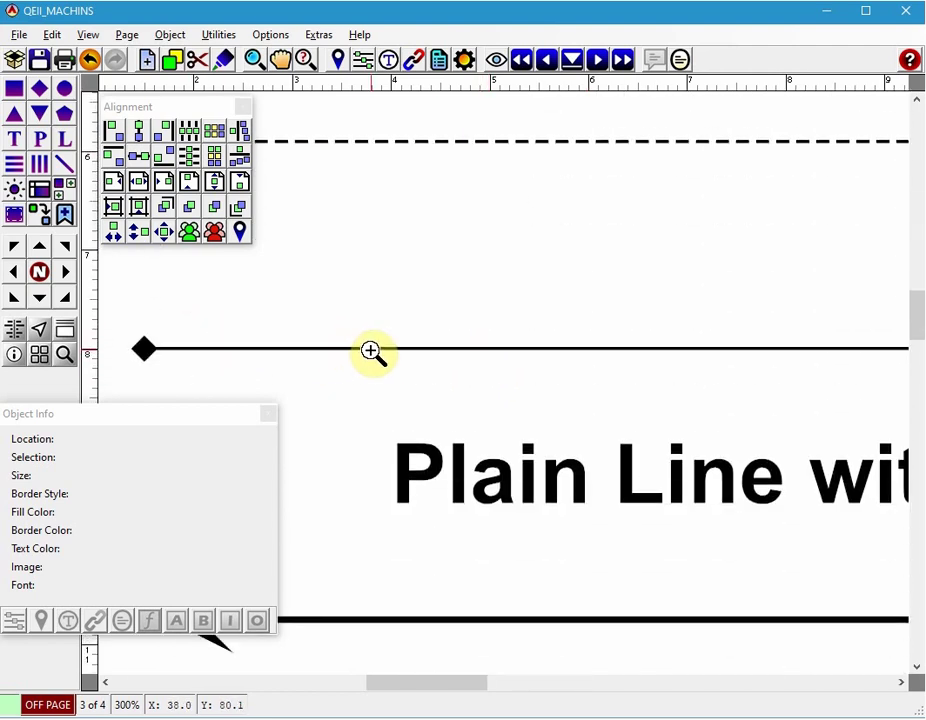
{"action": "scroll", "coordinate": [374, 351], "scroll_direction": "down", "scroll_amount": 8}
{"action": "scroll", "coordinate": [401, 360], "scroll_direction": "down", "scroll_amount": 4}
{"action": "scroll", "coordinate": [340, 342], "scroll_direction": "down", "scroll_amount": 6}
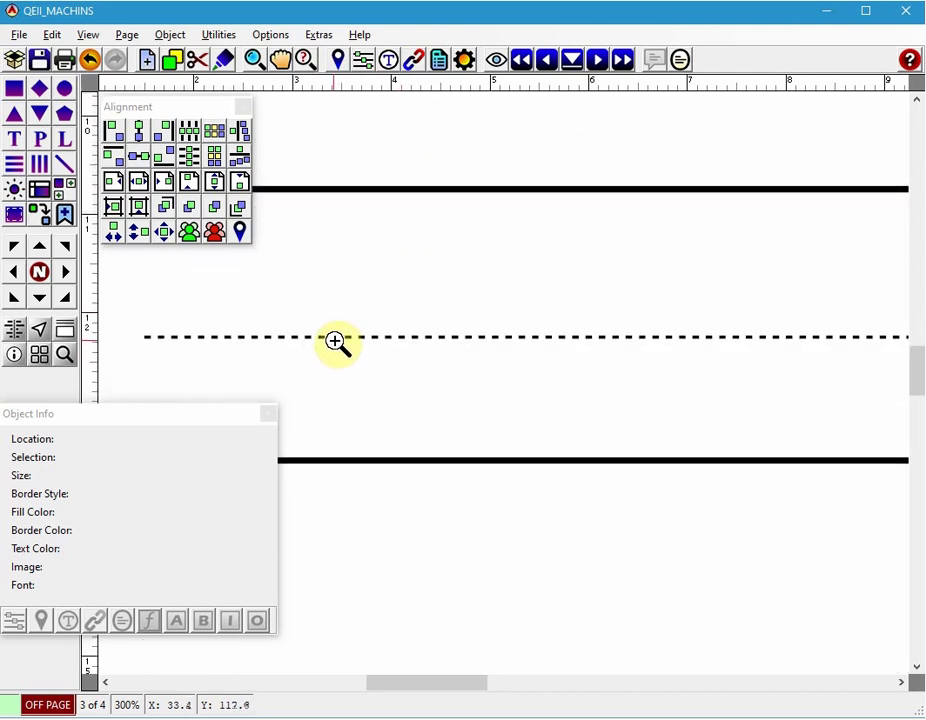
{"action": "scroll", "coordinate": [345, 344], "scroll_direction": "down", "scroll_amount": 2}
{"action": "scroll", "coordinate": [347, 344], "scroll_direction": "down", "scroll_amount": 2}
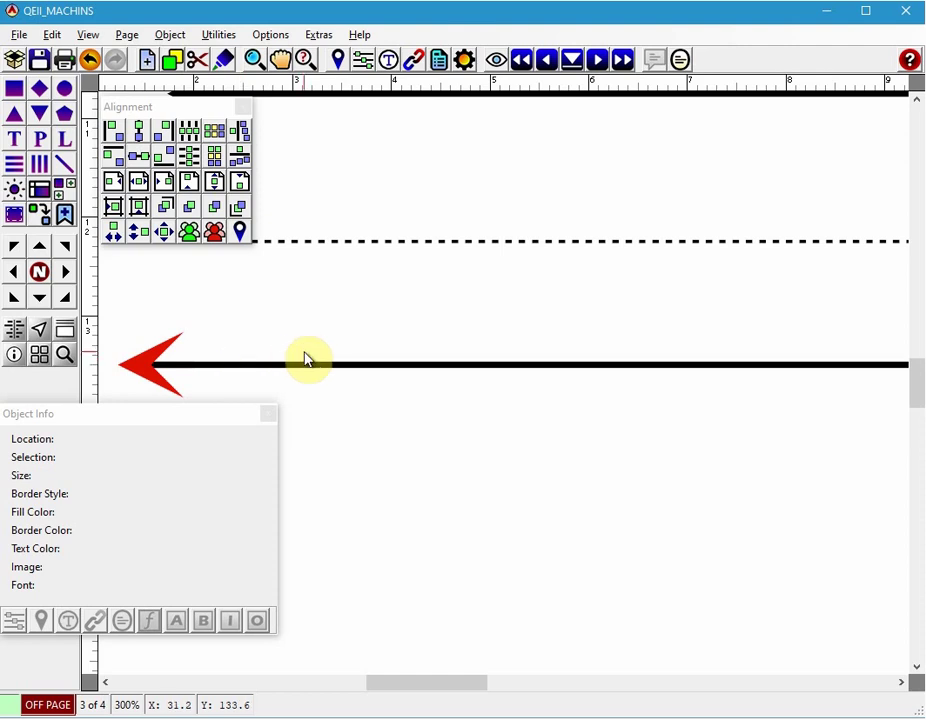
{"action": "key", "text": "ctrl+0"}
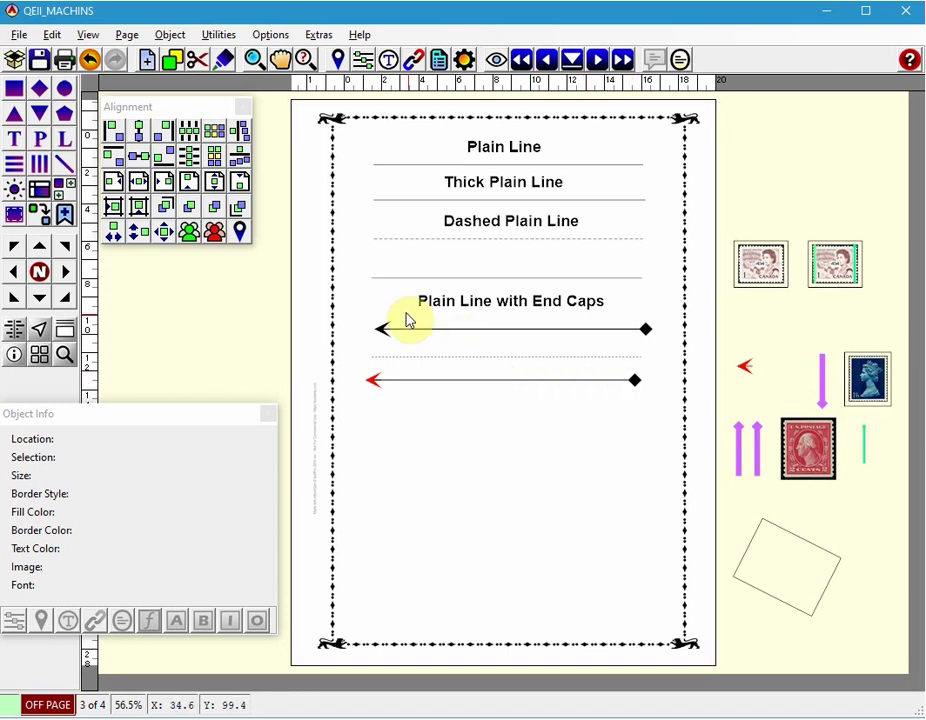
Start a plain line below the red arrow from the Thick Line template: thickness 8, black
{"action": "left_click", "coordinate": [62, 163]}
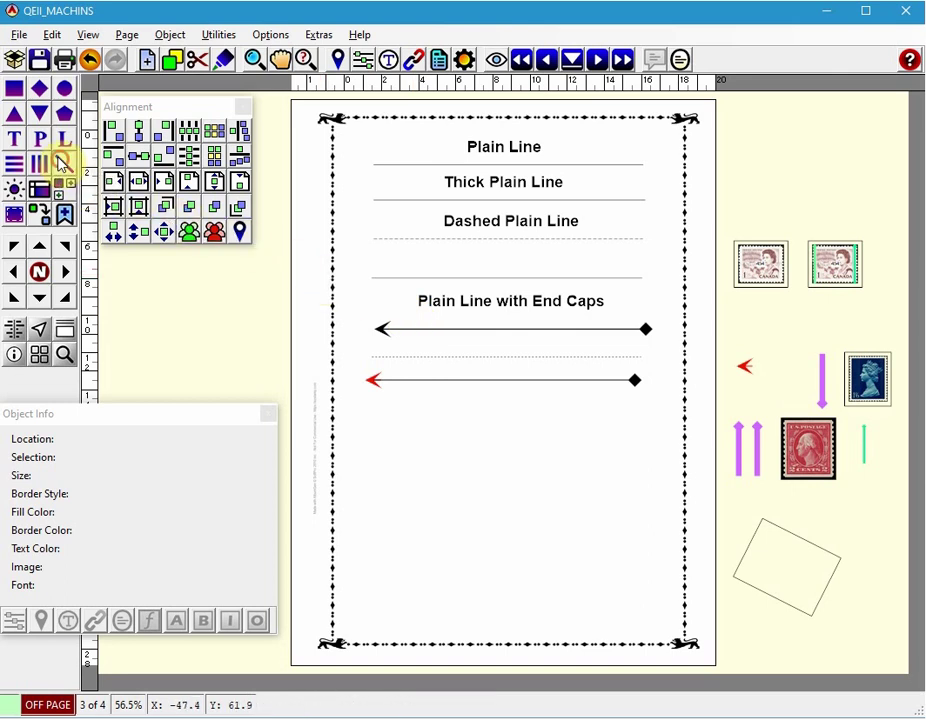
{"action": "left_click", "coordinate": [375, 427]}
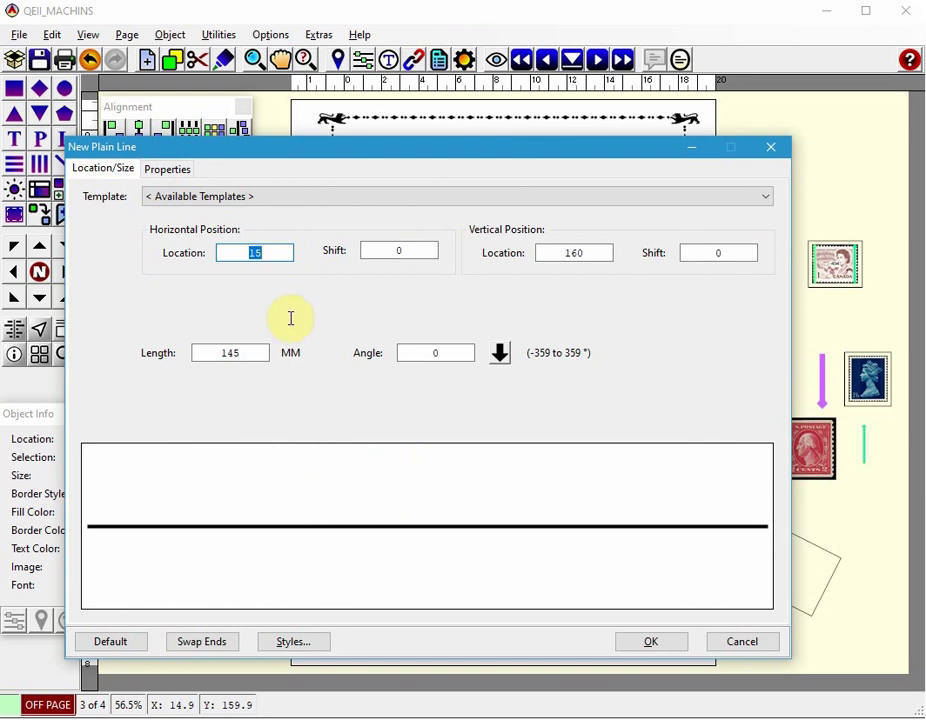
{"action": "left_click", "coordinate": [204, 199]}
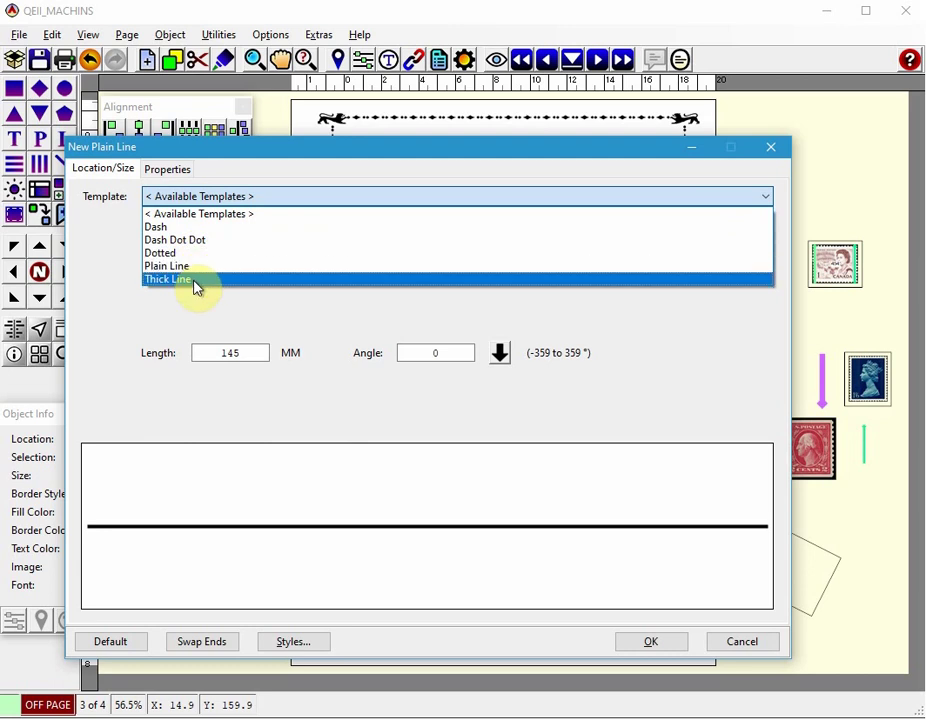
{"action": "left_click", "coordinate": [197, 280]}
{"action": "left_click", "coordinate": [176, 170]}
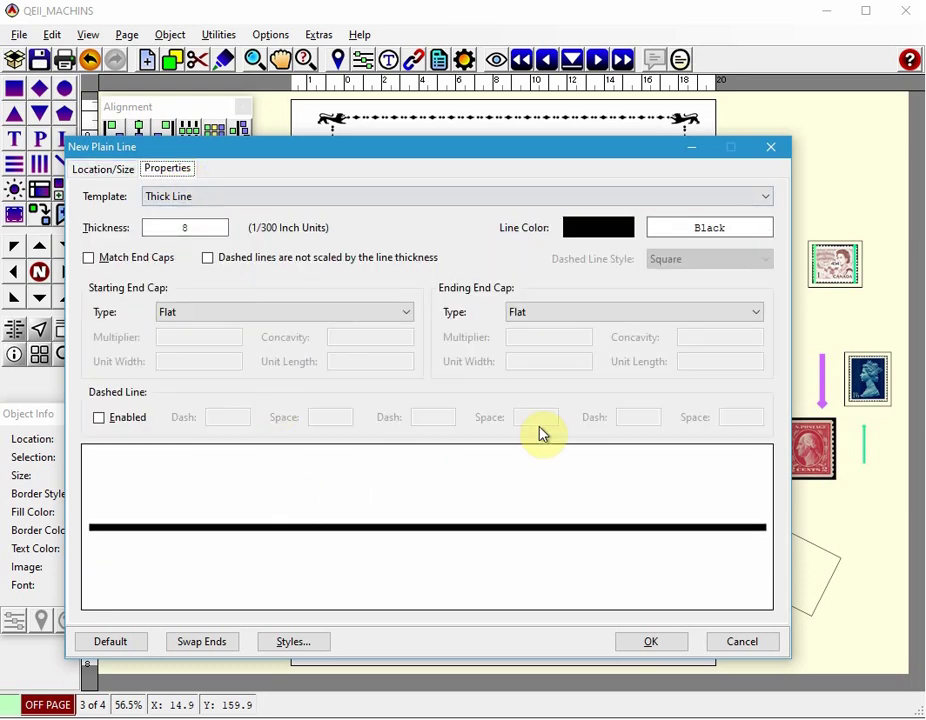
{"action": "left_click", "coordinate": [595, 230]}
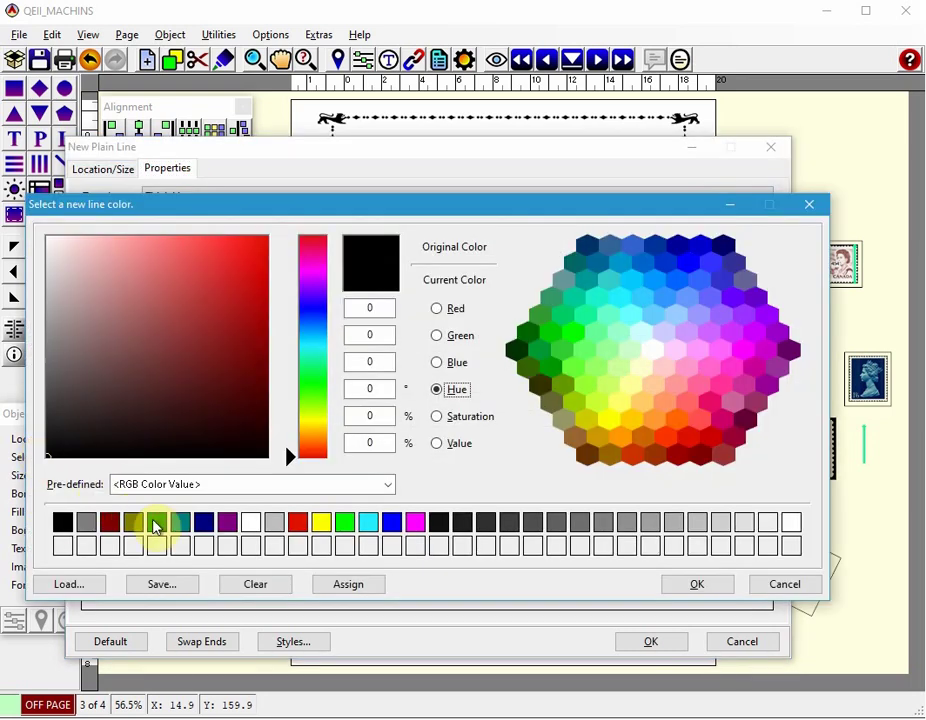
{"action": "left_click", "coordinate": [785, 586]}
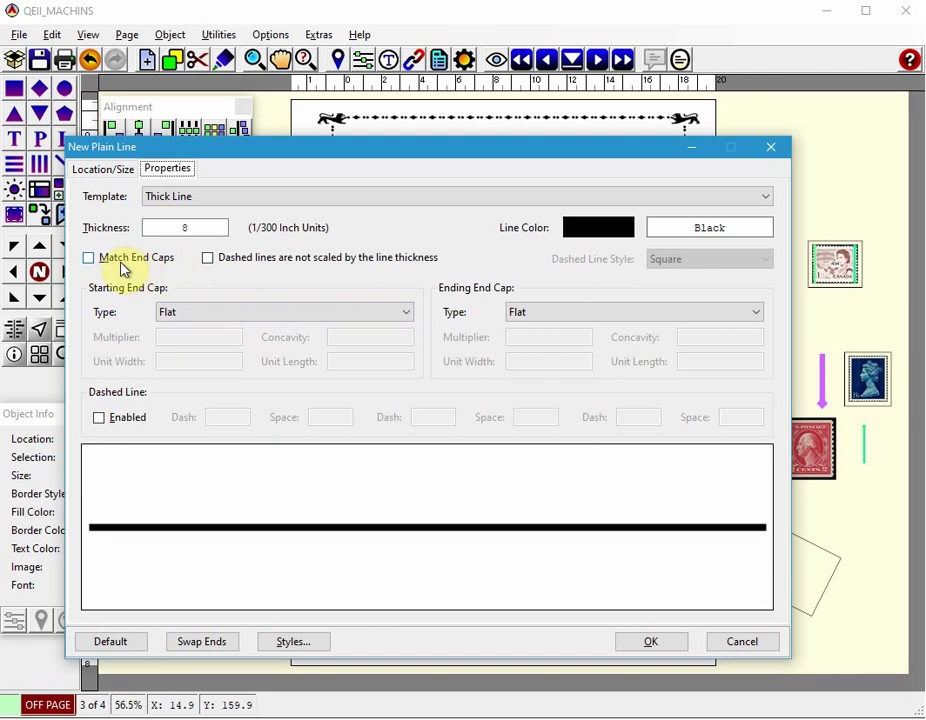
Give the line's start an Arrow cap with unit width 10, unit length 10 and concavity 50
{"action": "left_click", "coordinate": [192, 314]}
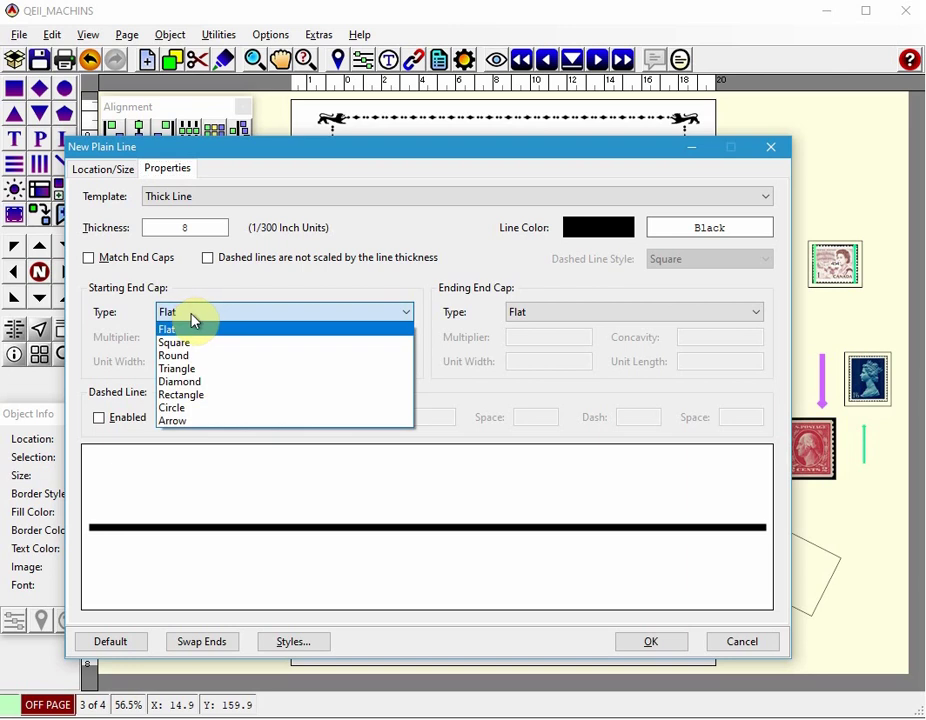
{"action": "left_click", "coordinate": [183, 420]}
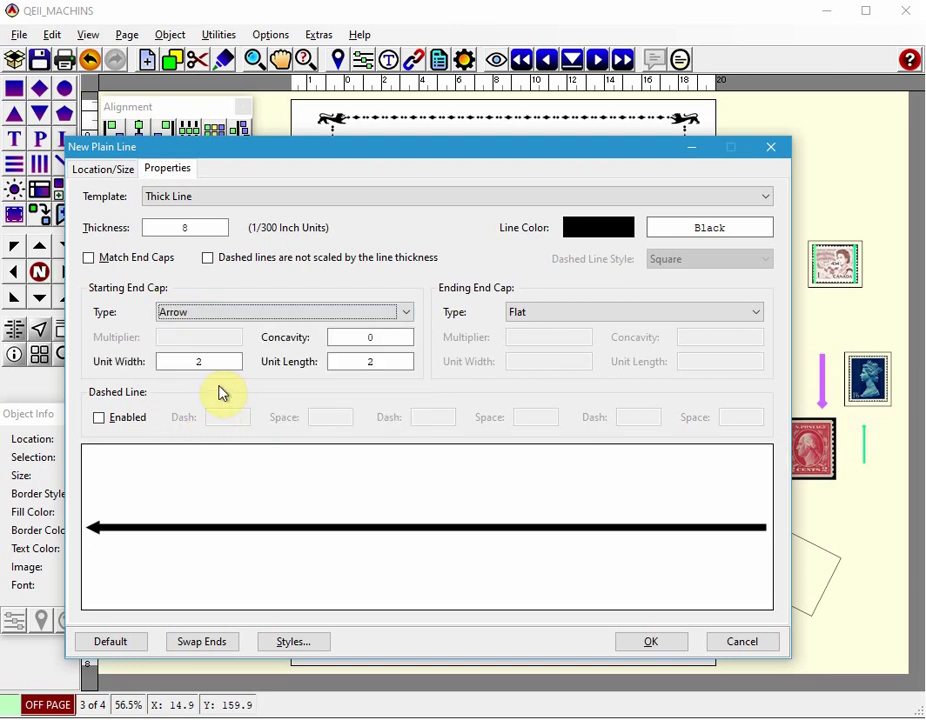
{"action": "left_click_drag", "start_coordinate": [203, 361], "coordinate": [160, 367]}
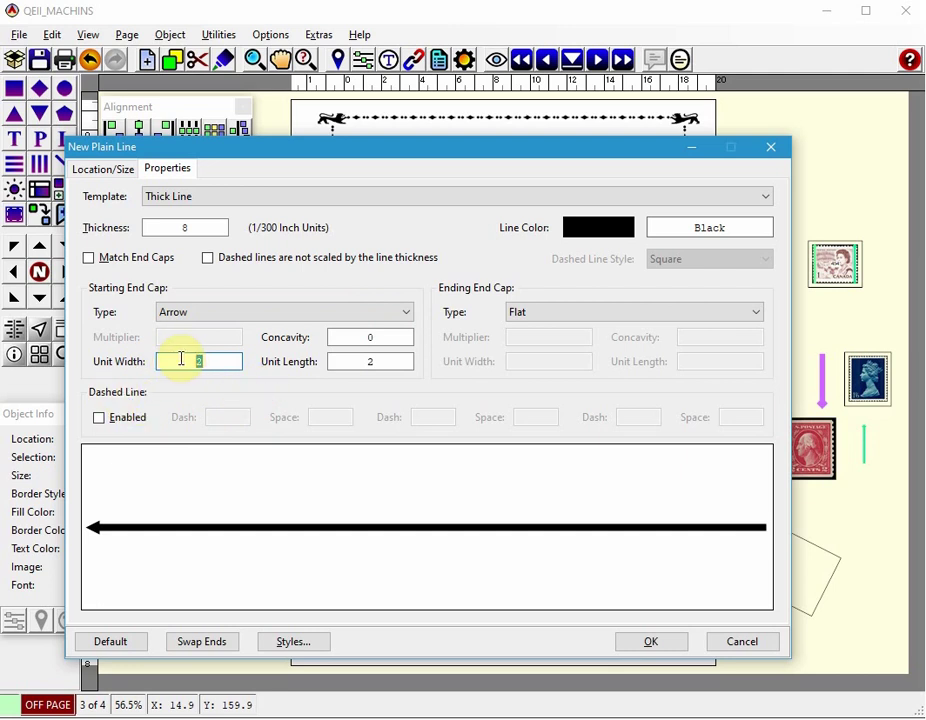
{"action": "type", "text": "10"}
{"action": "double_click", "coordinate": [372, 363]}
{"action": "type", "text": "10"}
{"action": "double_click", "coordinate": [326, 337]}
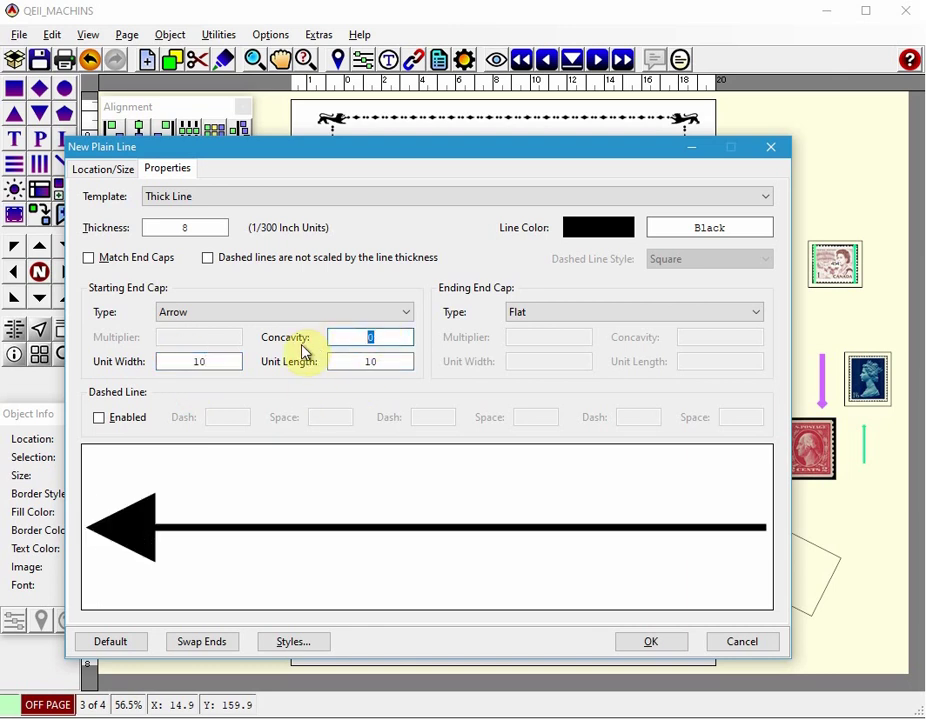
{"action": "type", "text": "50"}
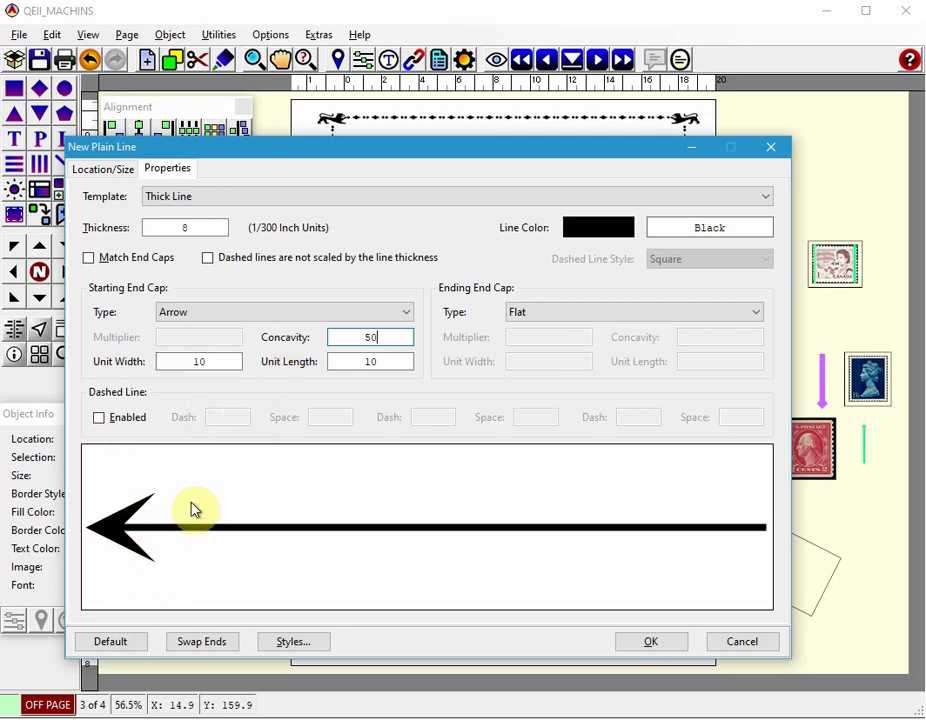
Give the line's end a Circle cap and place the line on the page
{"action": "left_click", "coordinate": [88, 258]}
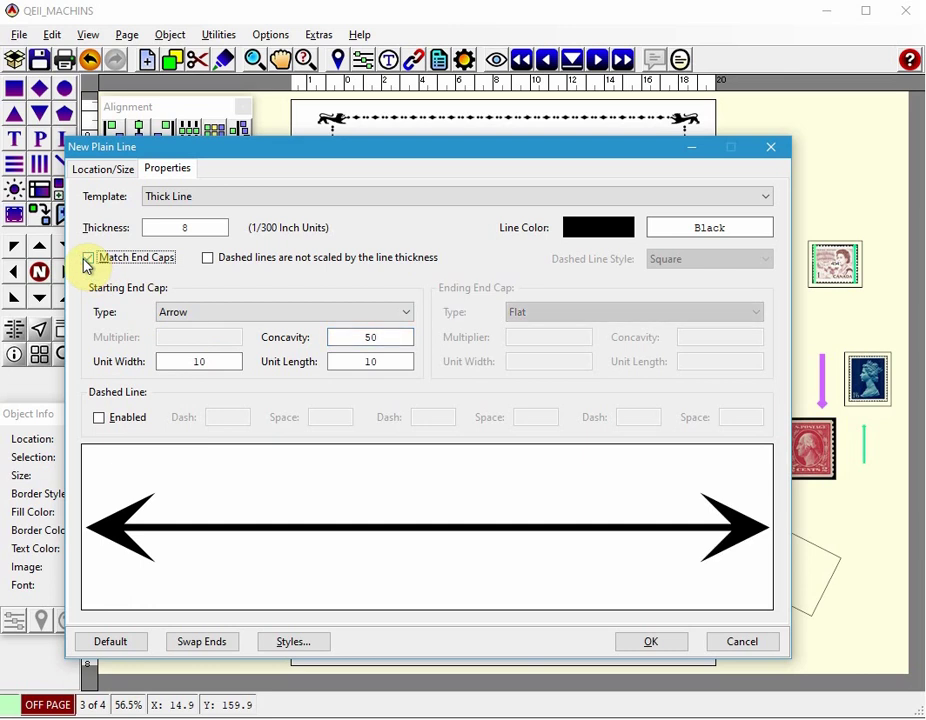
{"action": "left_click", "coordinate": [91, 260]}
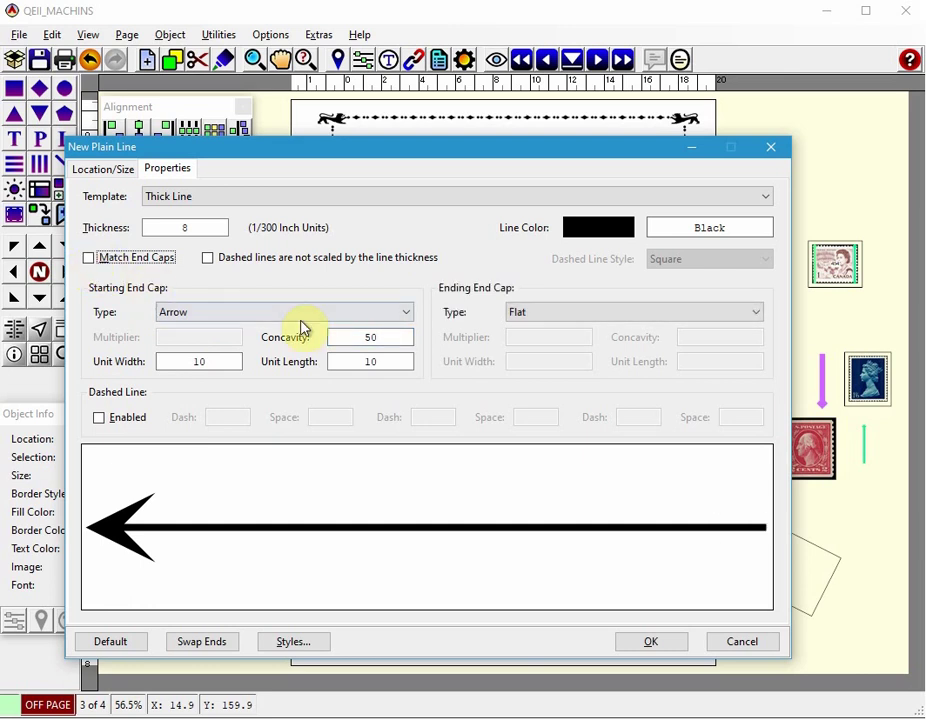
{"action": "left_click", "coordinate": [538, 314]}
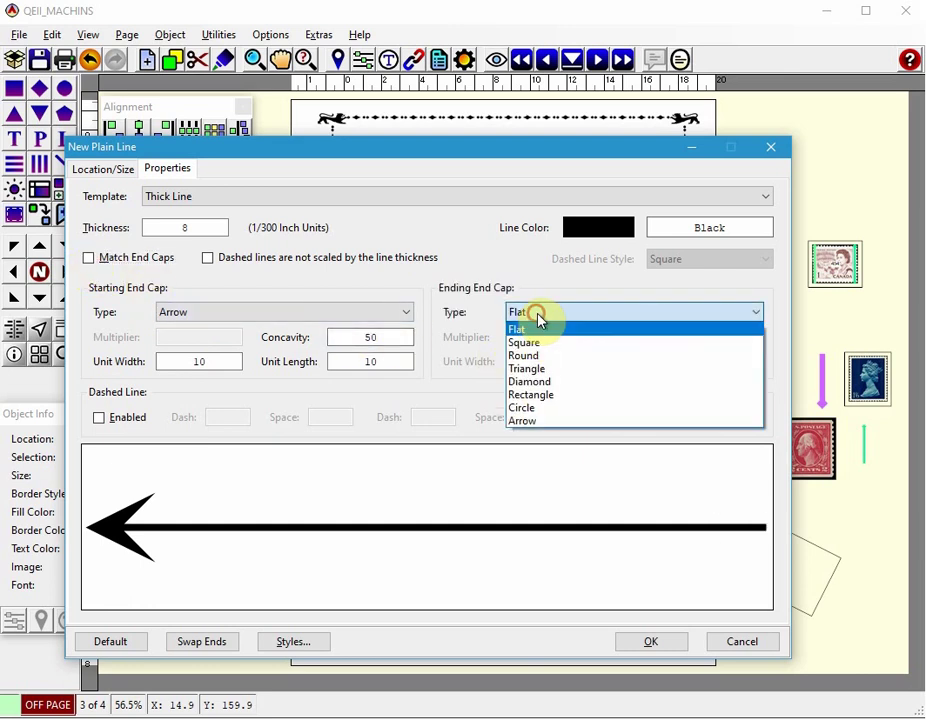
{"action": "left_click", "coordinate": [527, 408]}
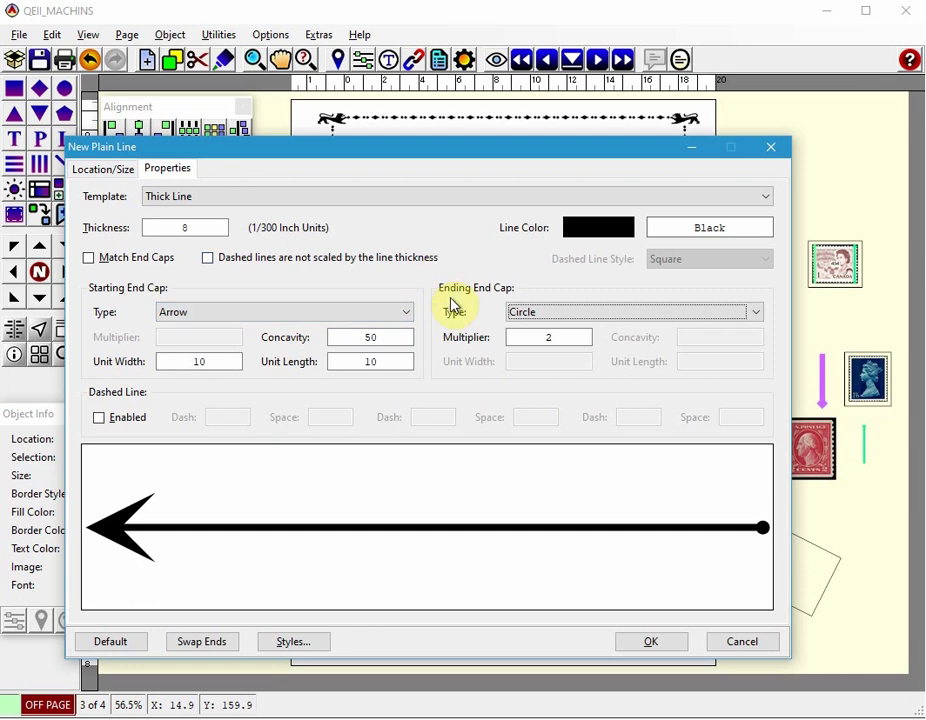
{"action": "left_click", "coordinate": [647, 643]}
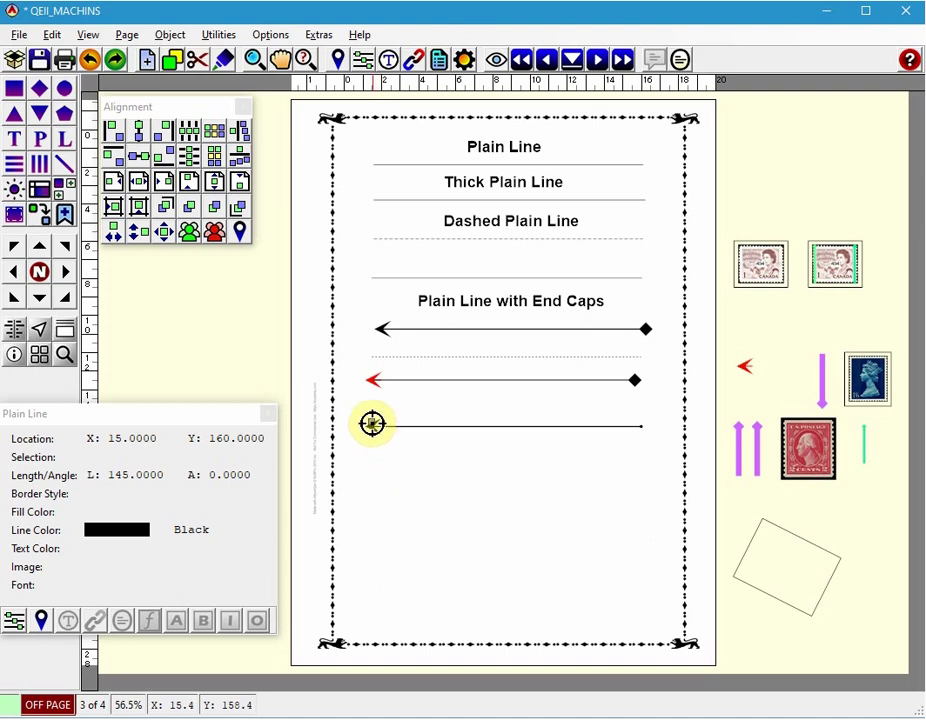
Drag the bottom line's start down-left so it runs diagonally, keeping the red stamp beside the page
{"action": "left_click", "coordinate": [372, 424]}
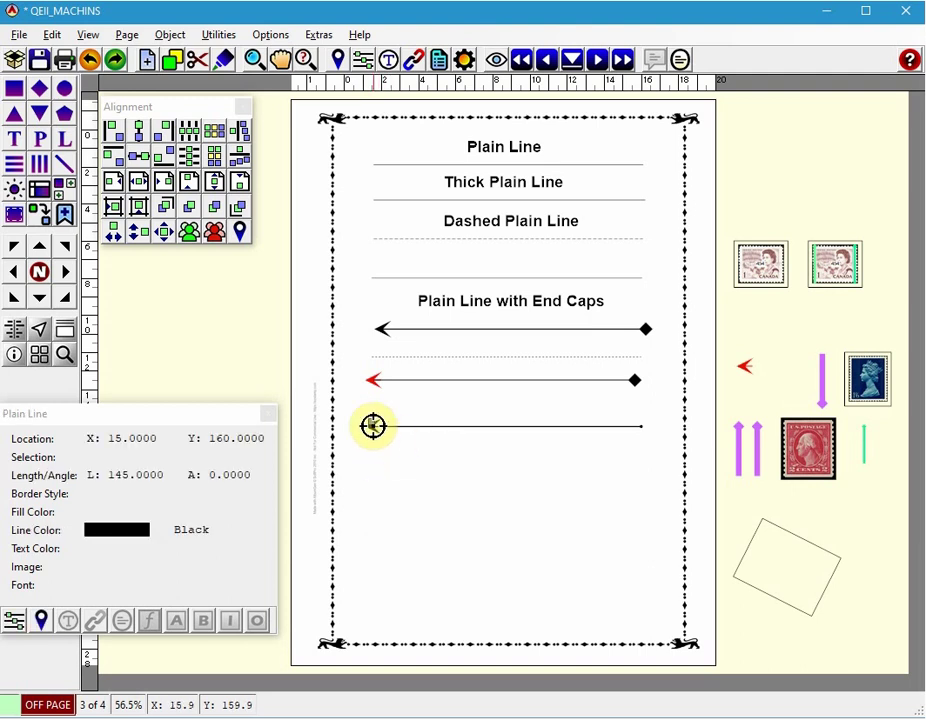
{"action": "left_click", "coordinate": [372, 427]}
{"action": "left_click_drag", "start_coordinate": [372, 427], "coordinate": [383, 483]}
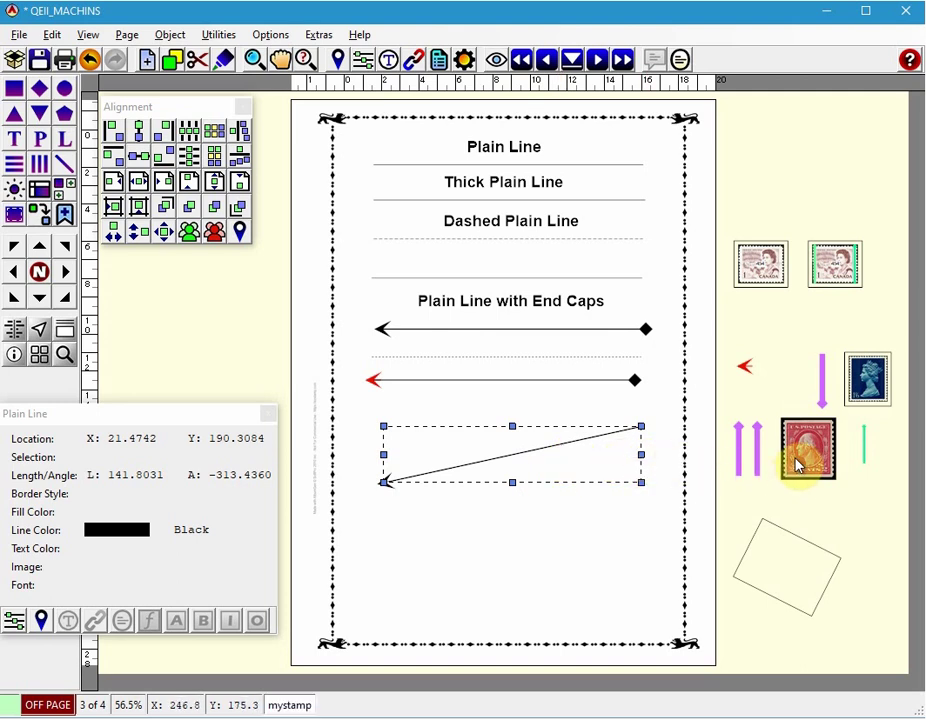
{"action": "left_click_drag", "start_coordinate": [798, 463], "coordinate": [389, 484]}
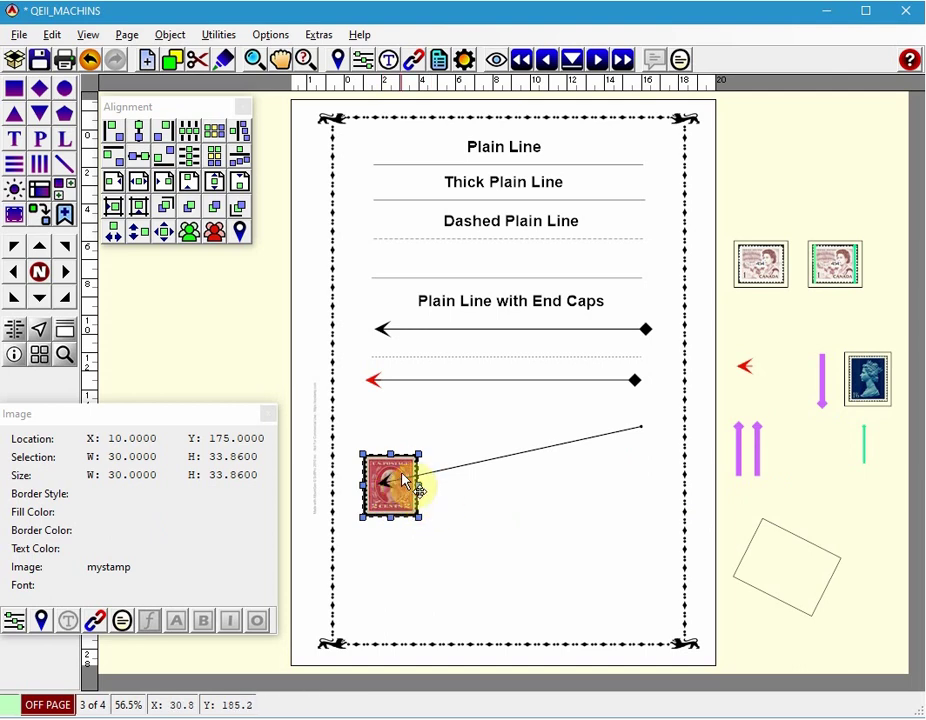
{"action": "left_click_drag", "start_coordinate": [399, 496], "coordinate": [806, 495]}
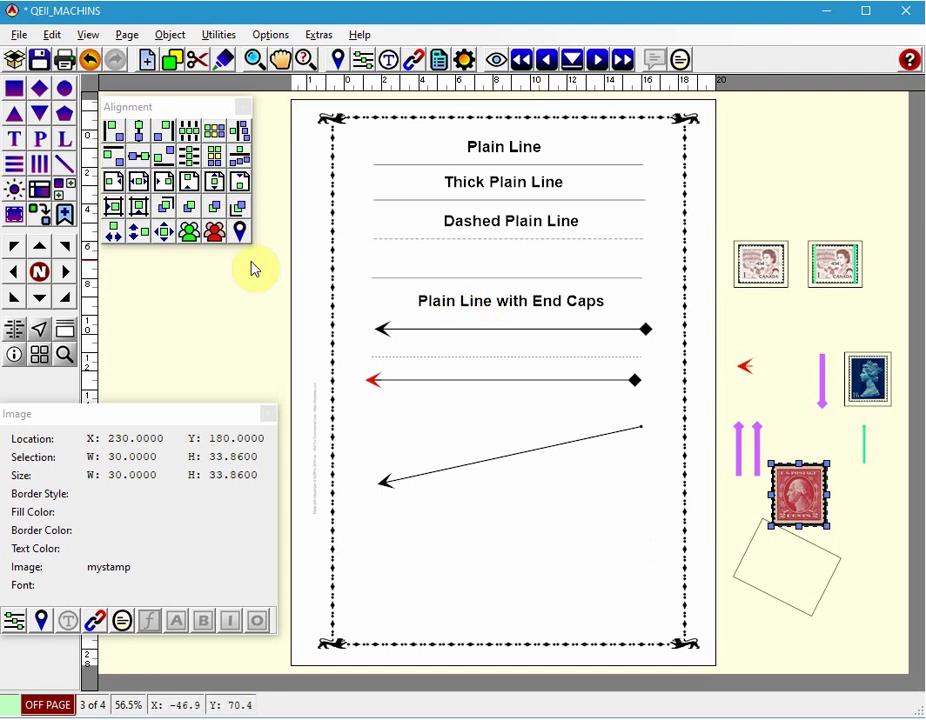
Create a text item at X 15, Y 150 reading 'Sample text'
{"action": "left_click", "coordinate": [13, 140]}
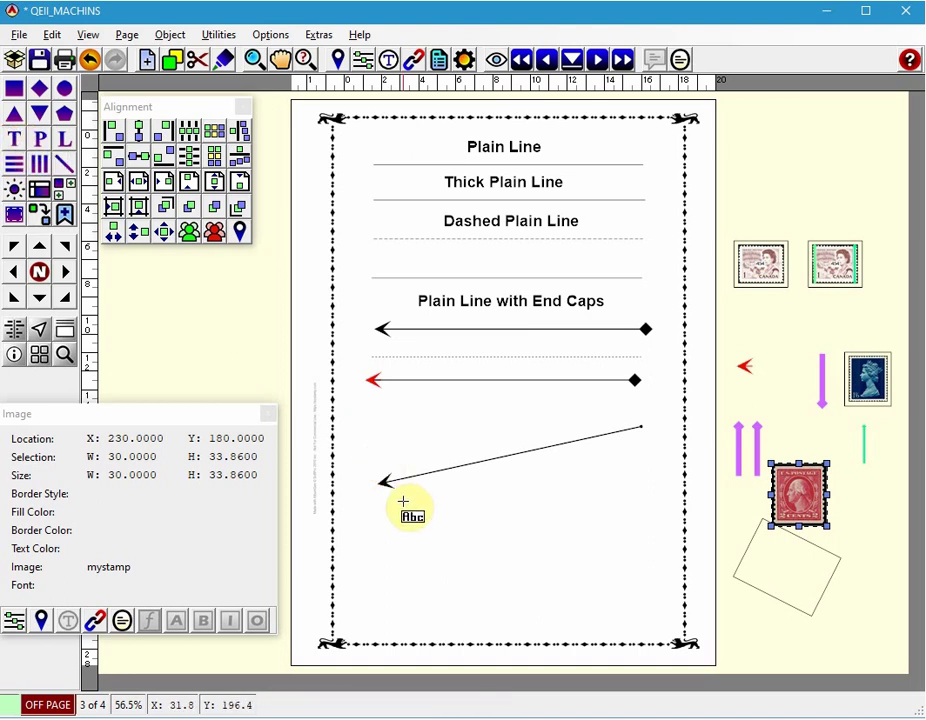
{"action": "left_click", "coordinate": [374, 412]}
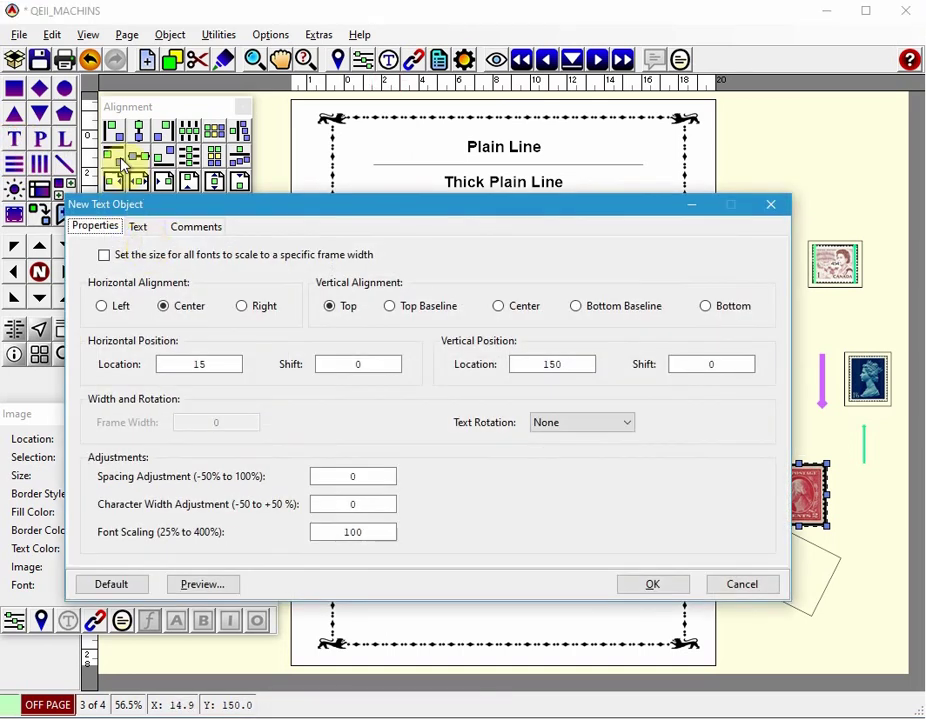
{"action": "left_click", "coordinate": [140, 227]}
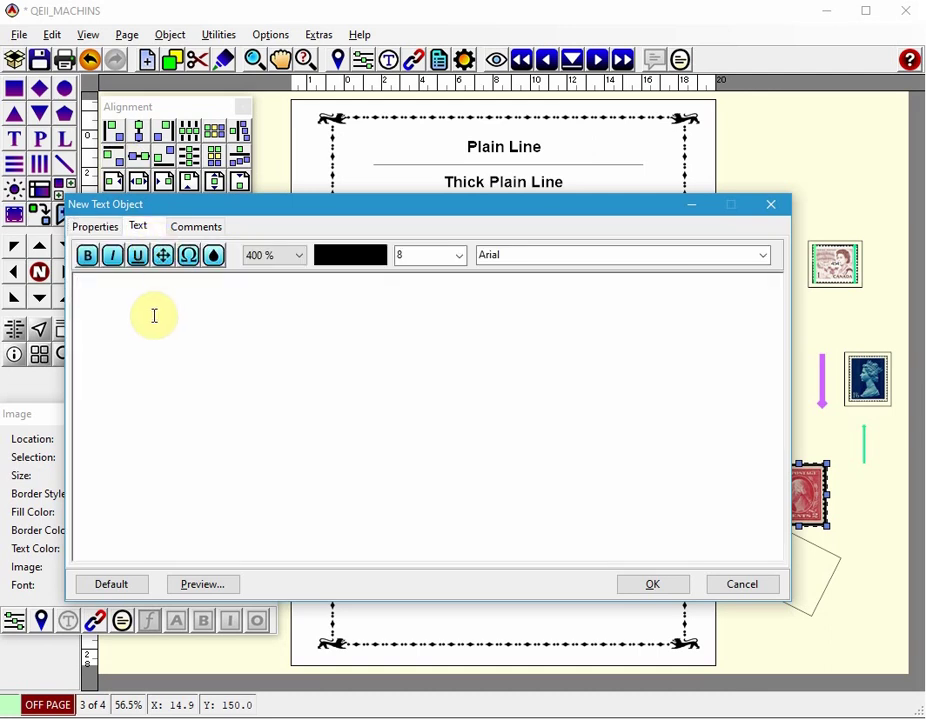
{"action": "type", "text": "Sample text"}
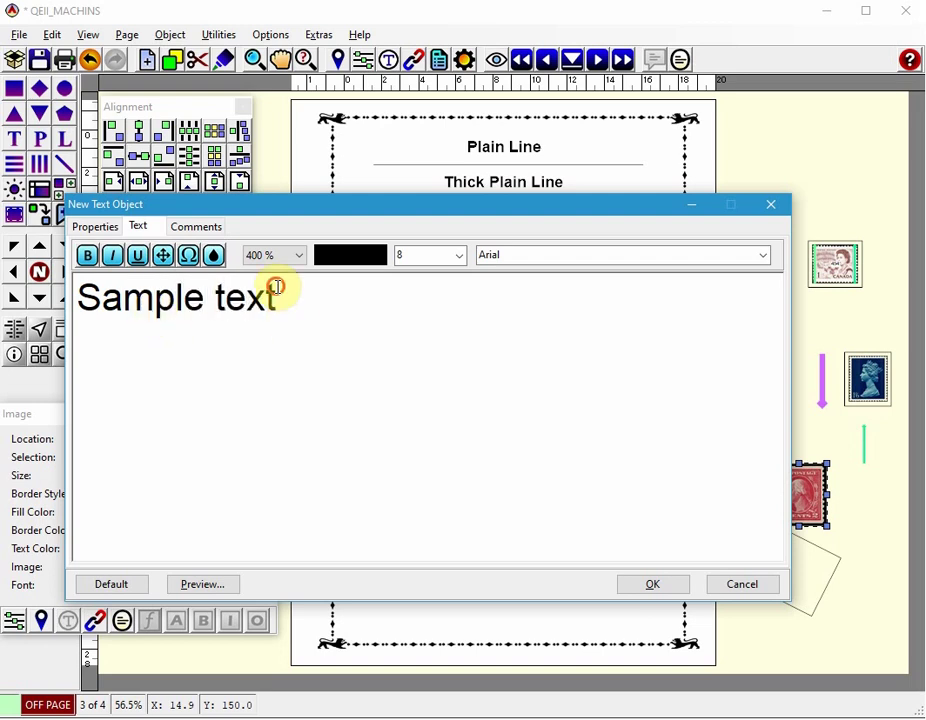
Make the Sample text 14 pt and magenta, then finish the text item
{"action": "left_click_drag", "start_coordinate": [277, 297], "coordinate": [134, 289]}
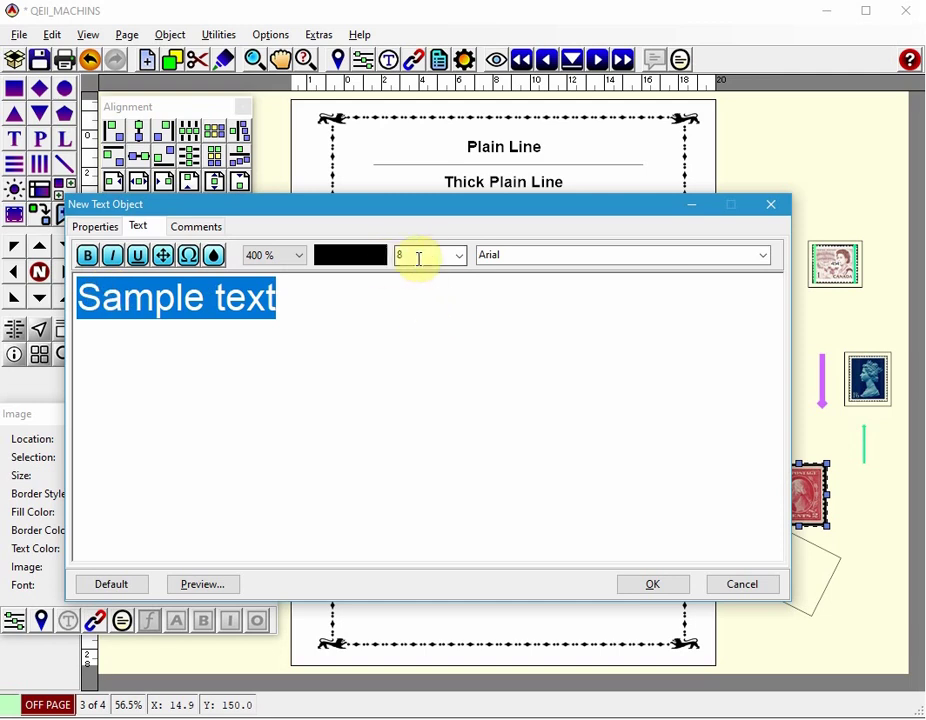
{"action": "left_click", "coordinate": [459, 256]}
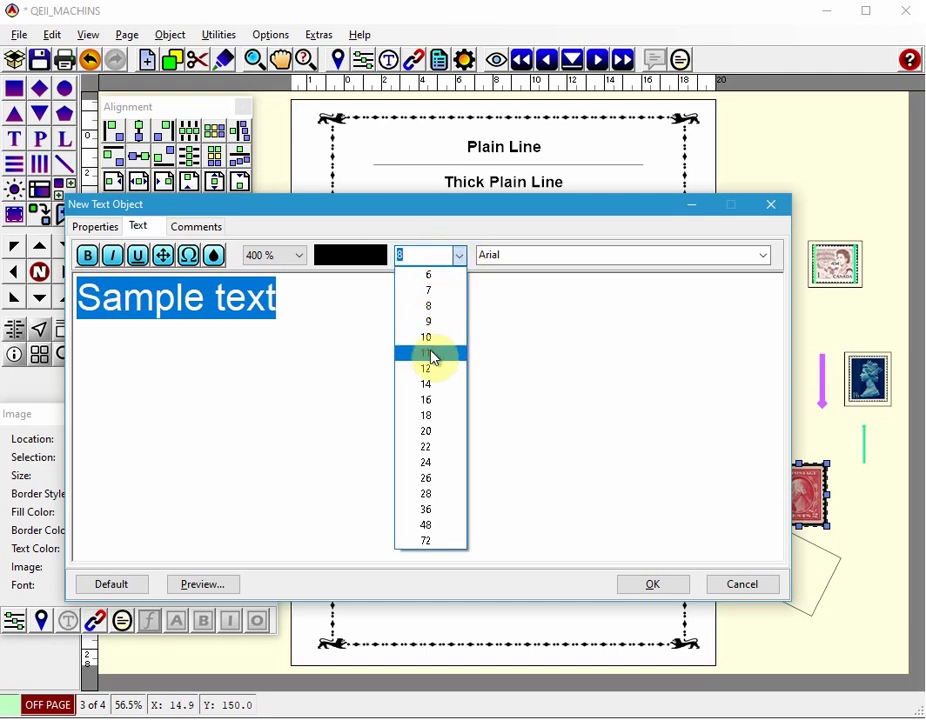
{"action": "left_click", "coordinate": [429, 383]}
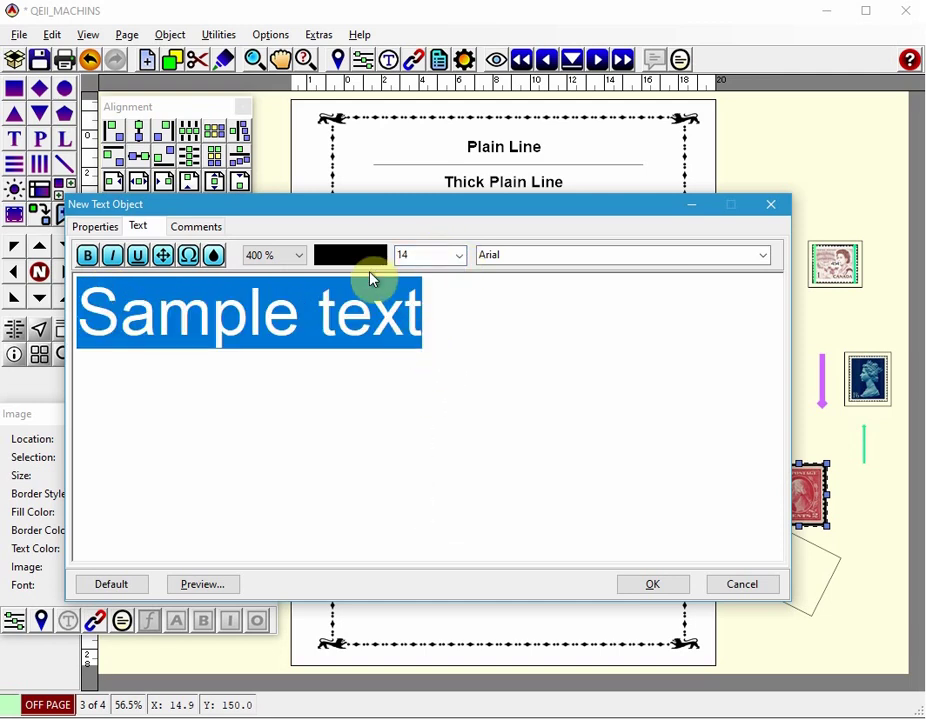
{"action": "left_click", "coordinate": [364, 258]}
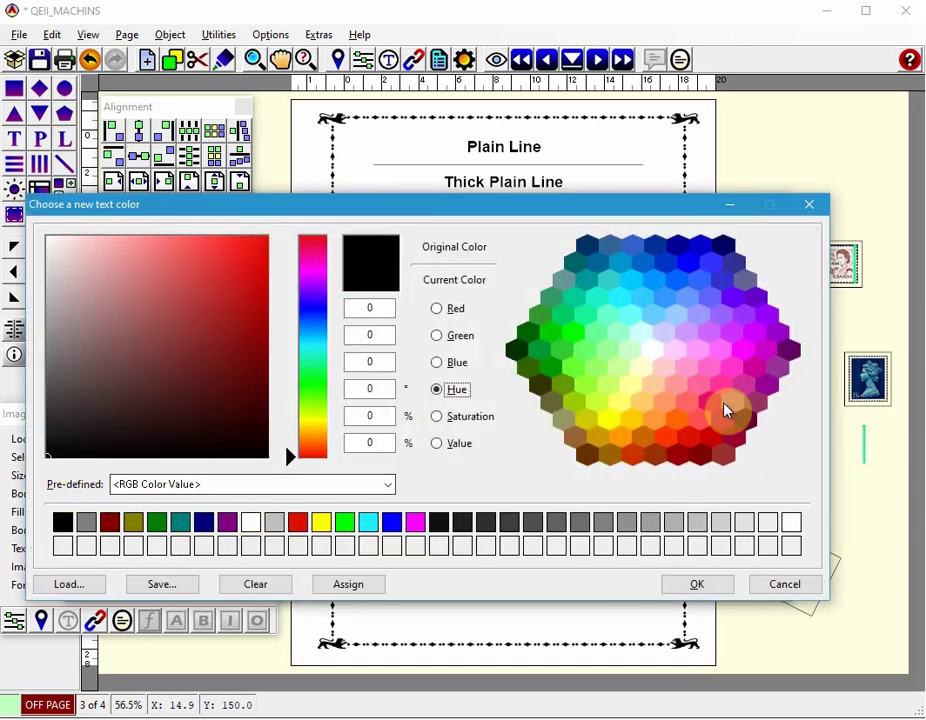
{"action": "left_click", "coordinate": [767, 356]}
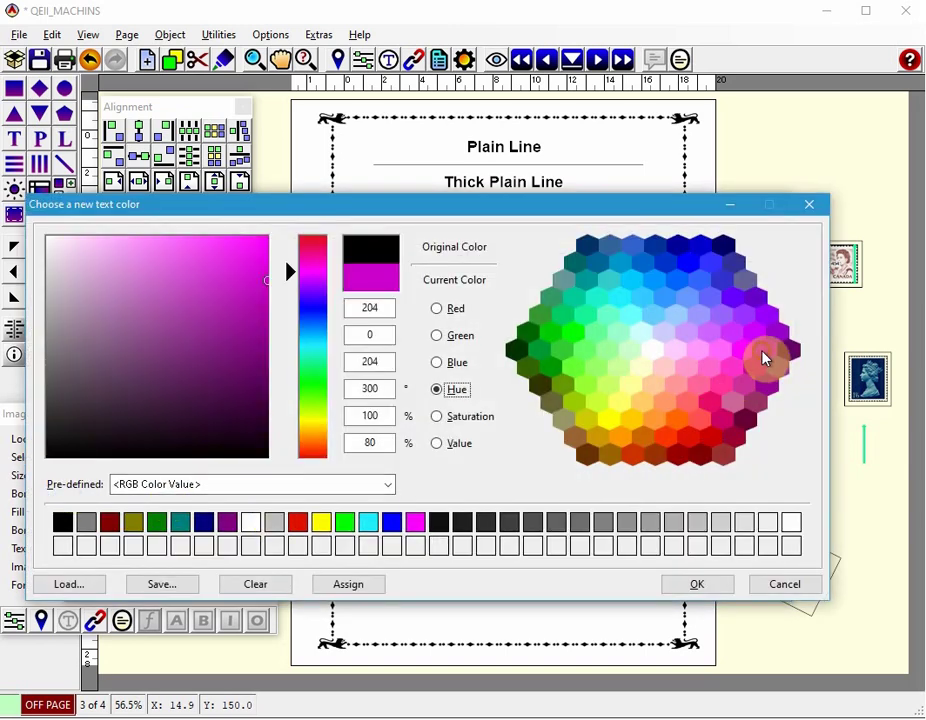
{"action": "left_click", "coordinate": [707, 585]}
{"action": "left_click", "coordinate": [645, 585]}
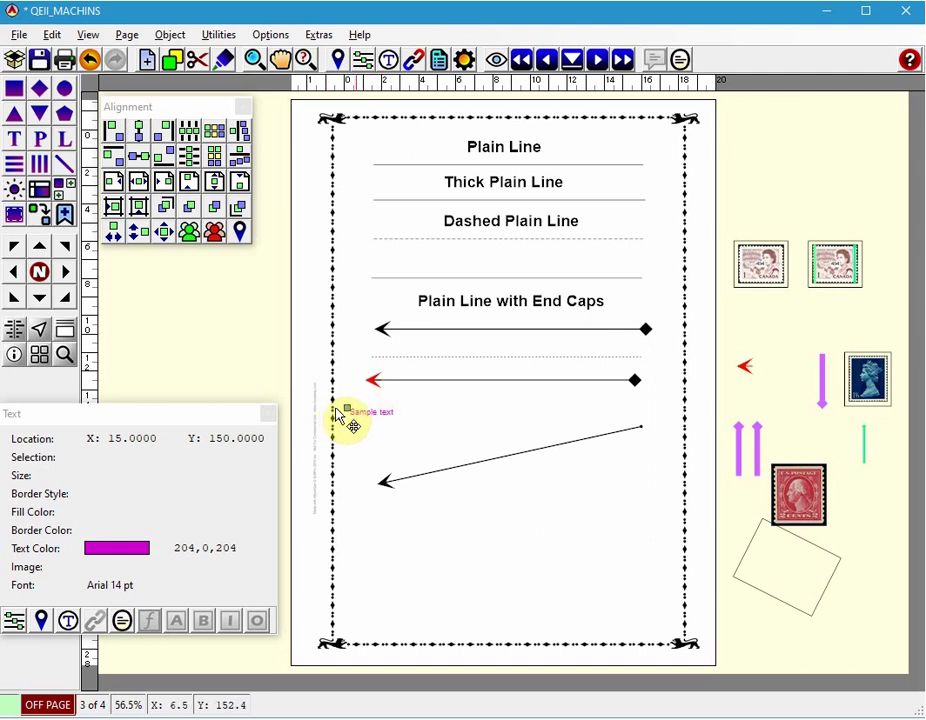
{"action": "right_click", "coordinate": [362, 416]}
{"action": "mouse_move", "coordinate": [404, 428]}
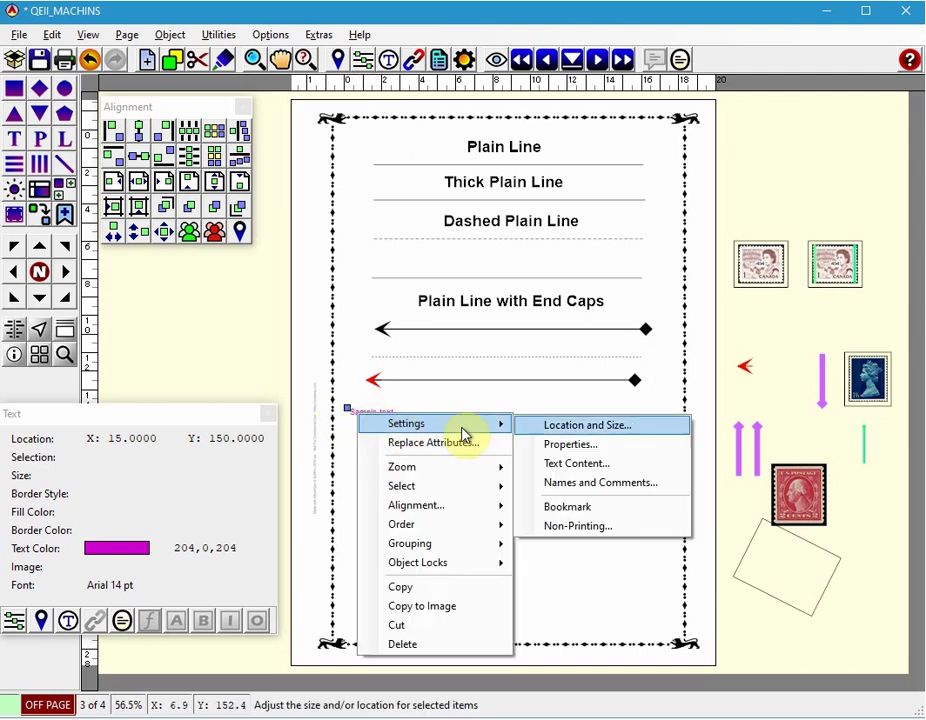
{"action": "left_click", "coordinate": [584, 449]}
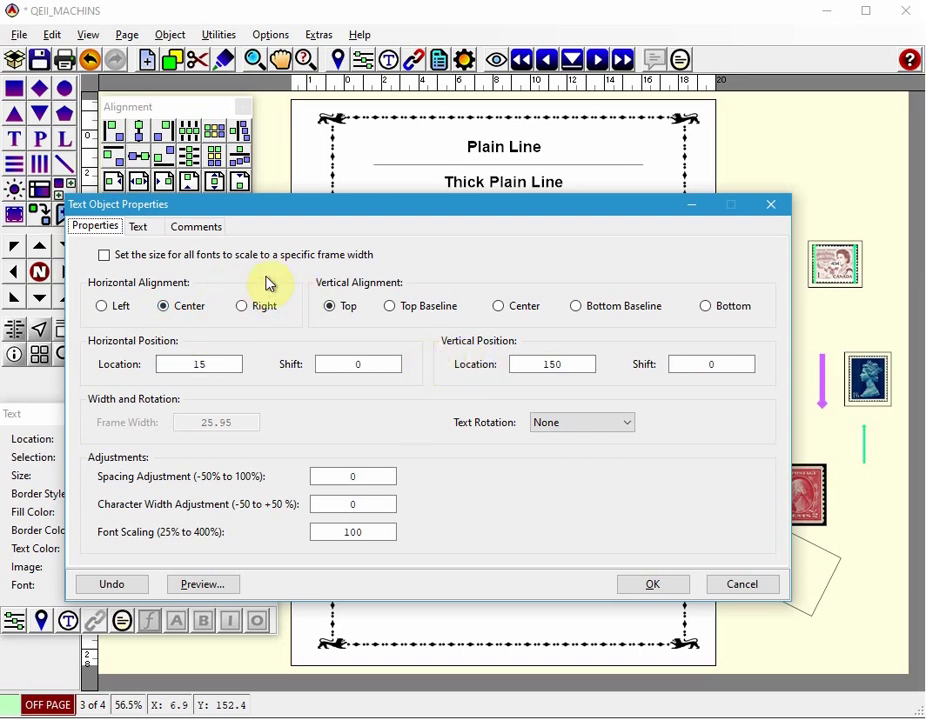
{"action": "left_click", "coordinate": [138, 227]}
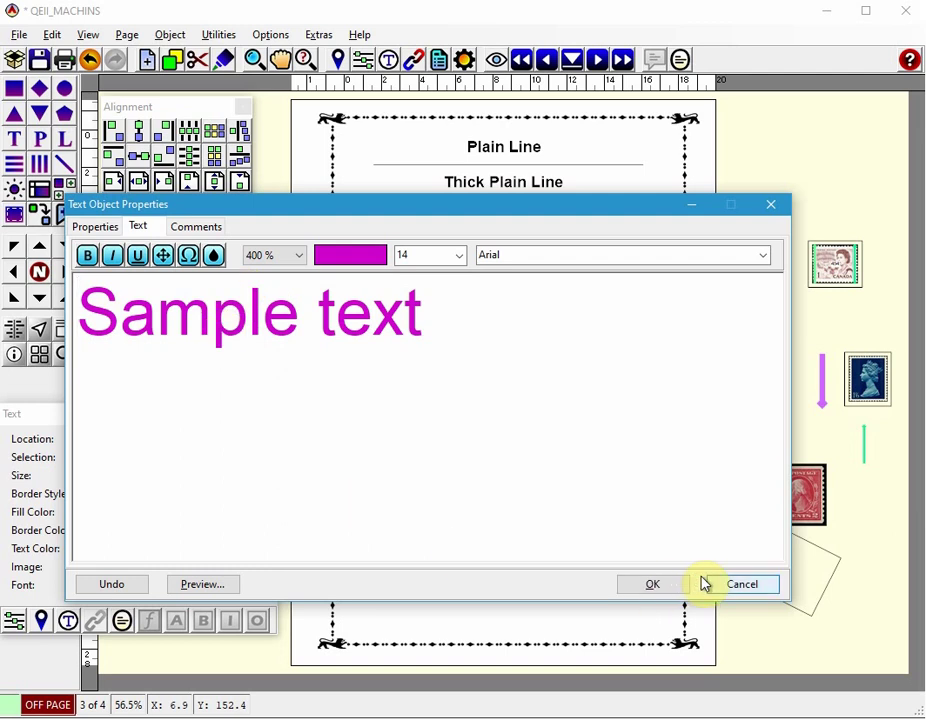
{"action": "left_click", "coordinate": [738, 586]}
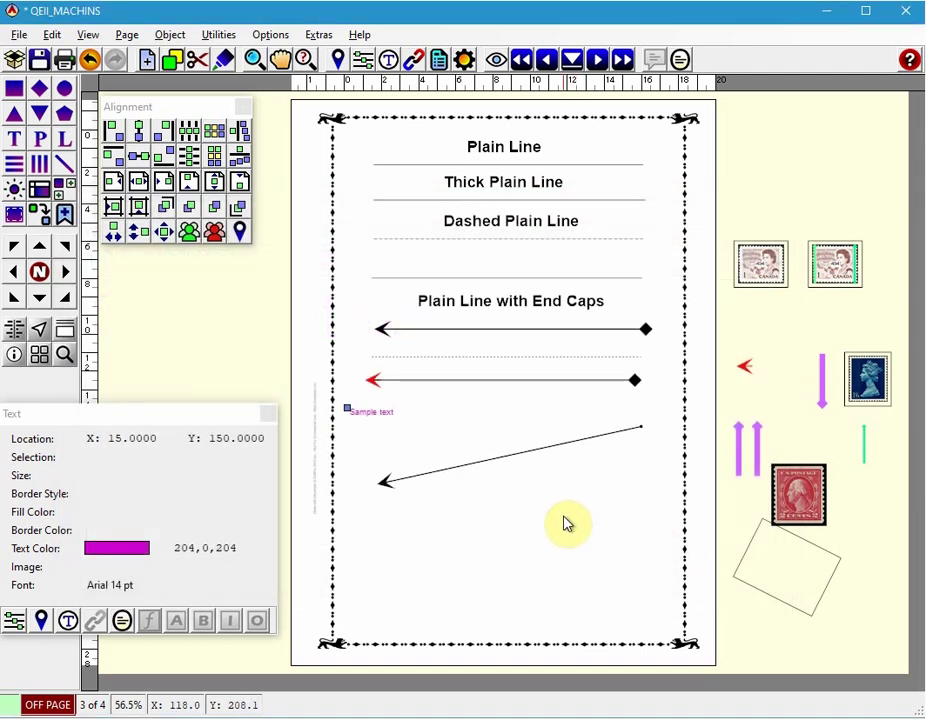
Move the pink Canadian stamp onto the page and caption it 'above' over the top
{"action": "key", "text": "Tab"}
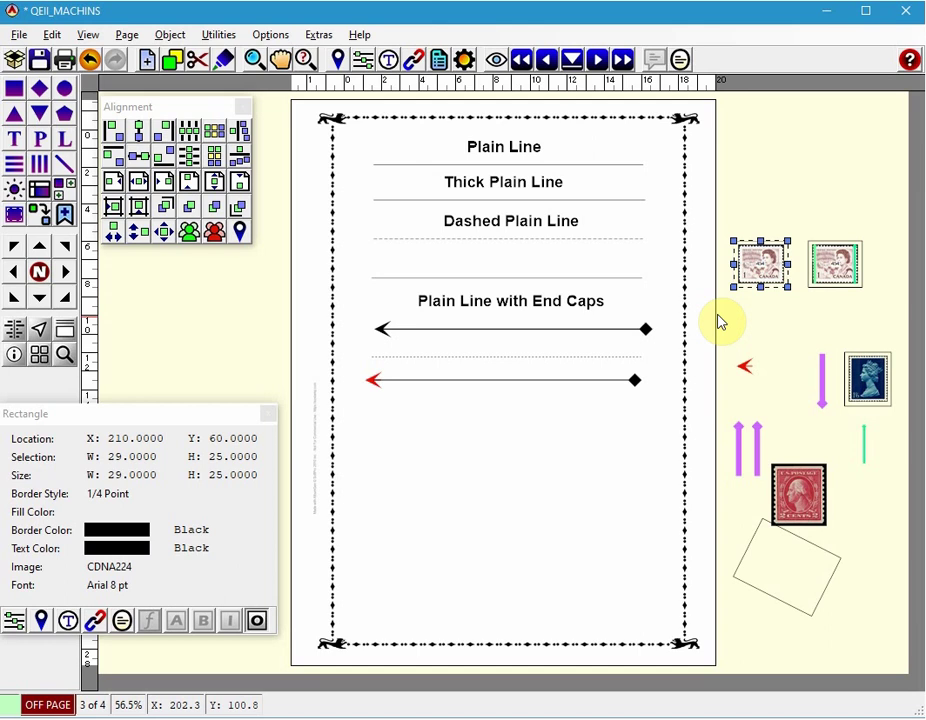
{"action": "left_click_drag", "start_coordinate": [761, 273], "coordinate": [442, 474]}
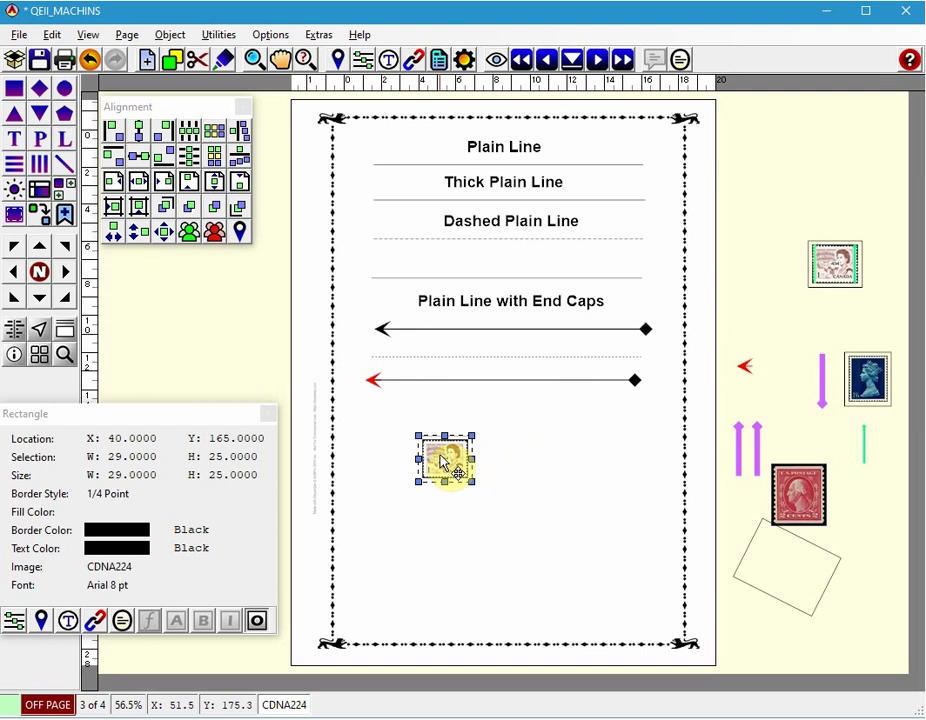
{"action": "right_click", "coordinate": [446, 459]}
{"action": "mouse_move", "coordinate": [490, 466]}
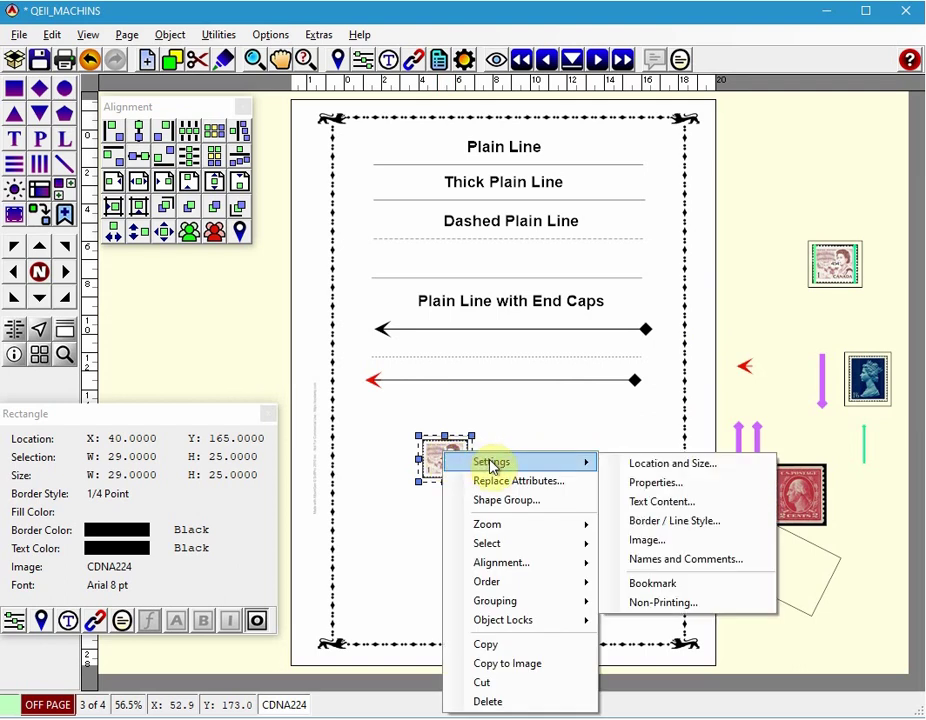
{"action": "left_click", "coordinate": [652, 501]}
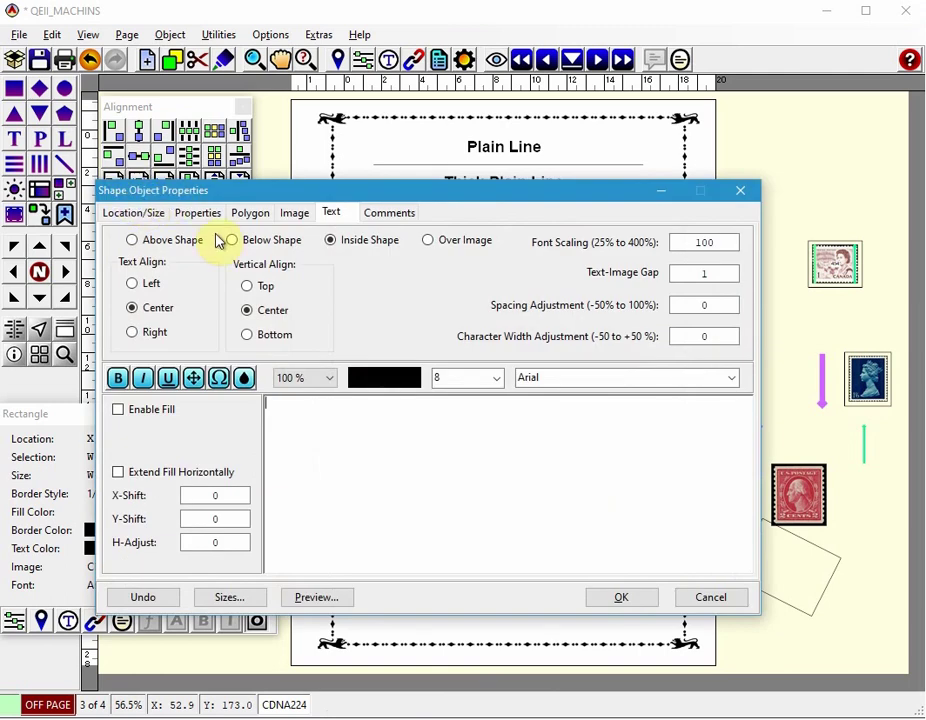
{"action": "left_click", "coordinate": [161, 242]}
{"action": "left_click", "coordinate": [312, 454]}
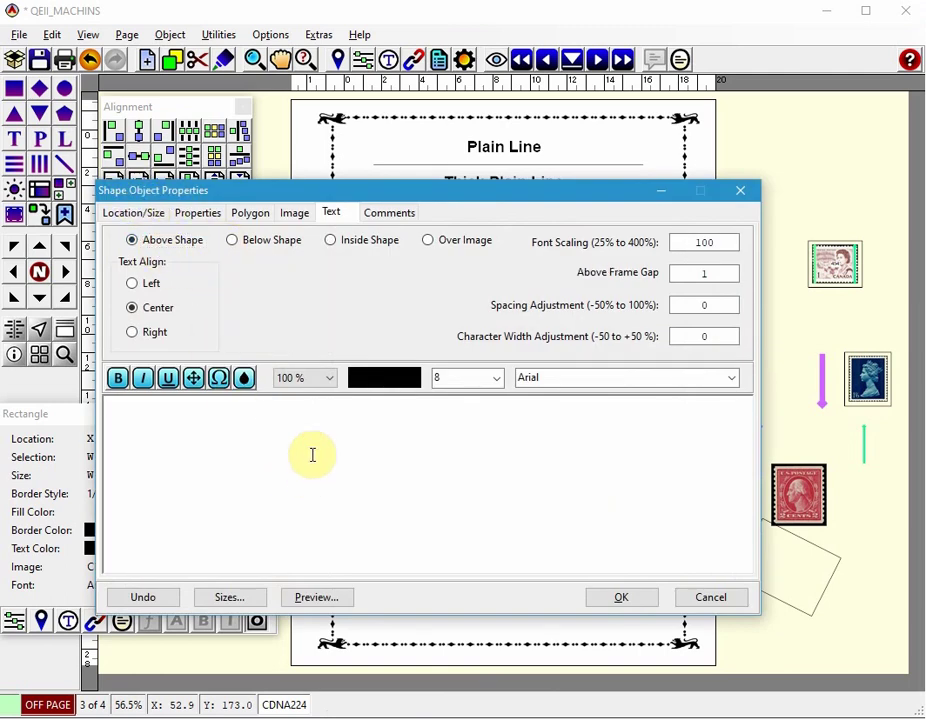
{"action": "type", "text": "above"}
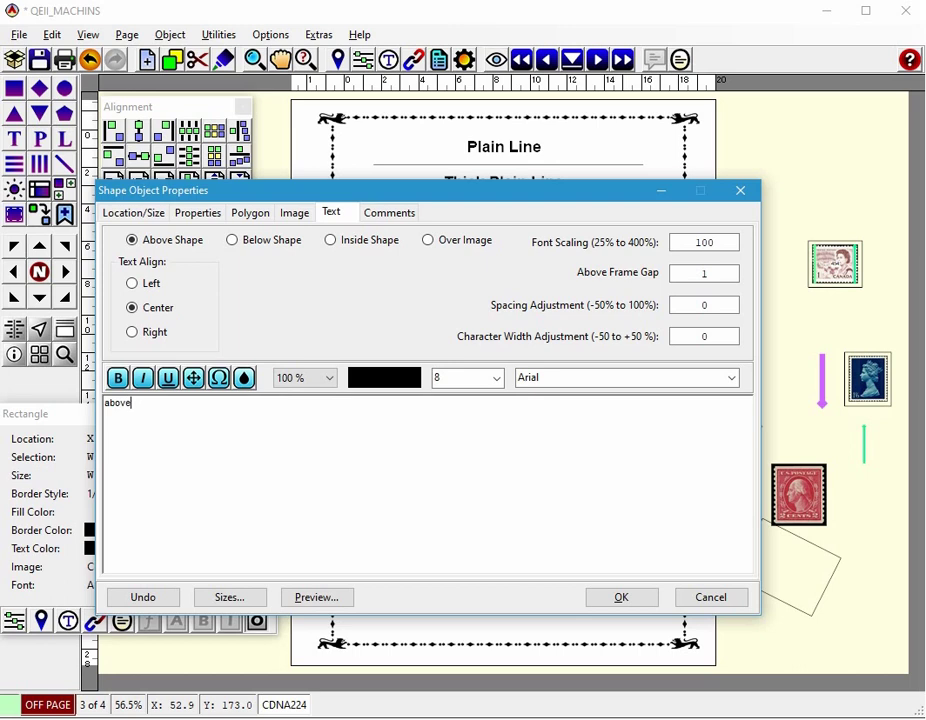
Add a bold 10 pt 'below' caption underneath the stamp
{"action": "left_click", "coordinate": [260, 244]}
{"action": "left_click", "coordinate": [182, 416]}
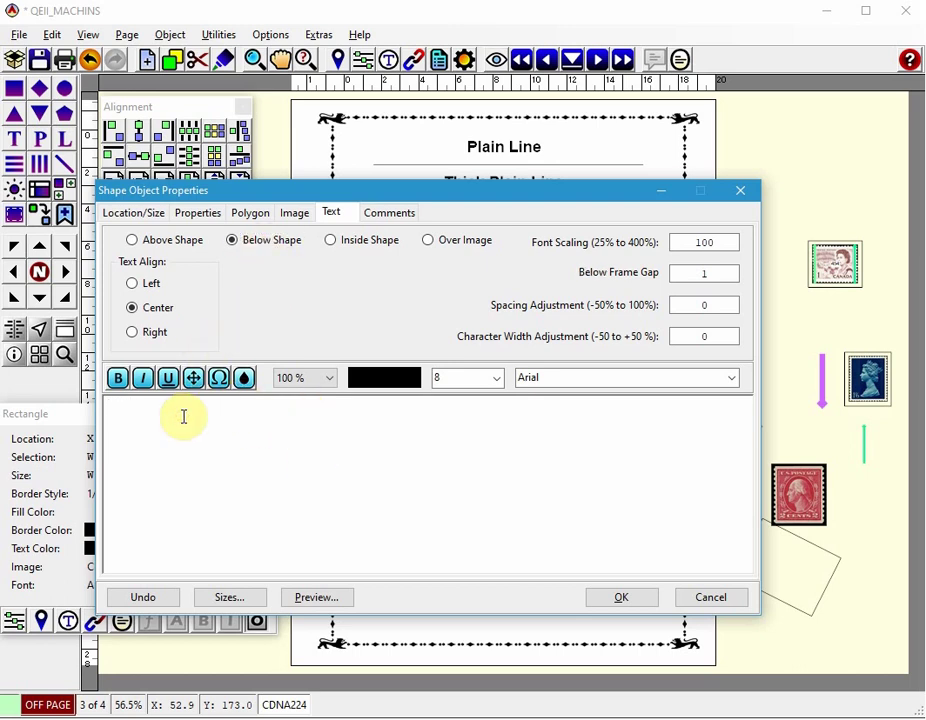
{"action": "type", "text": "below"}
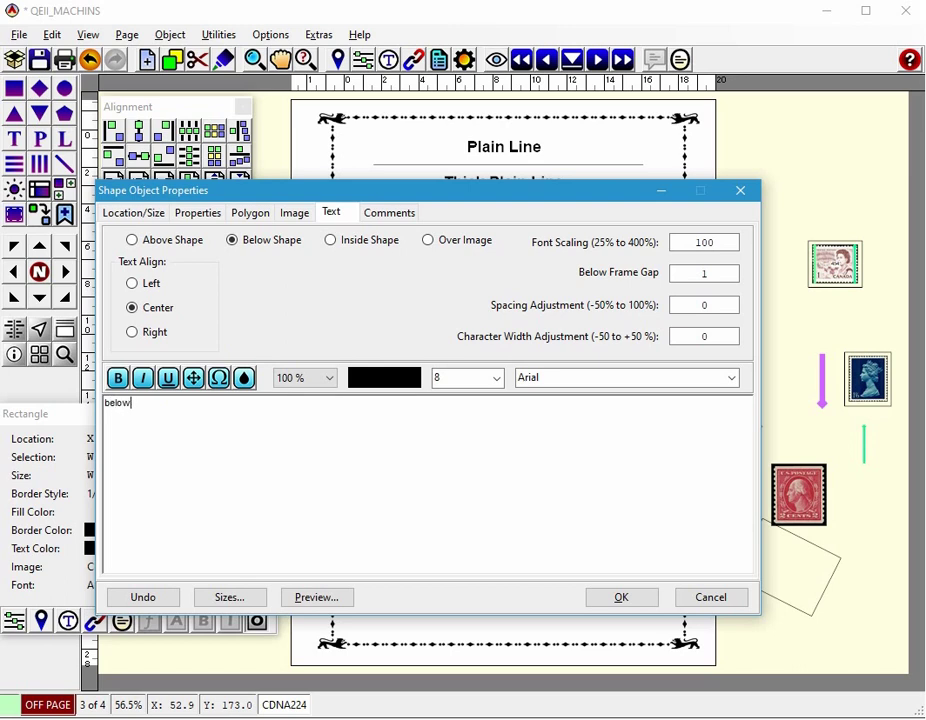
{"action": "double_click", "coordinate": [165, 403]}
{"action": "left_click", "coordinate": [497, 378]}
{"action": "left_click", "coordinate": [465, 459]}
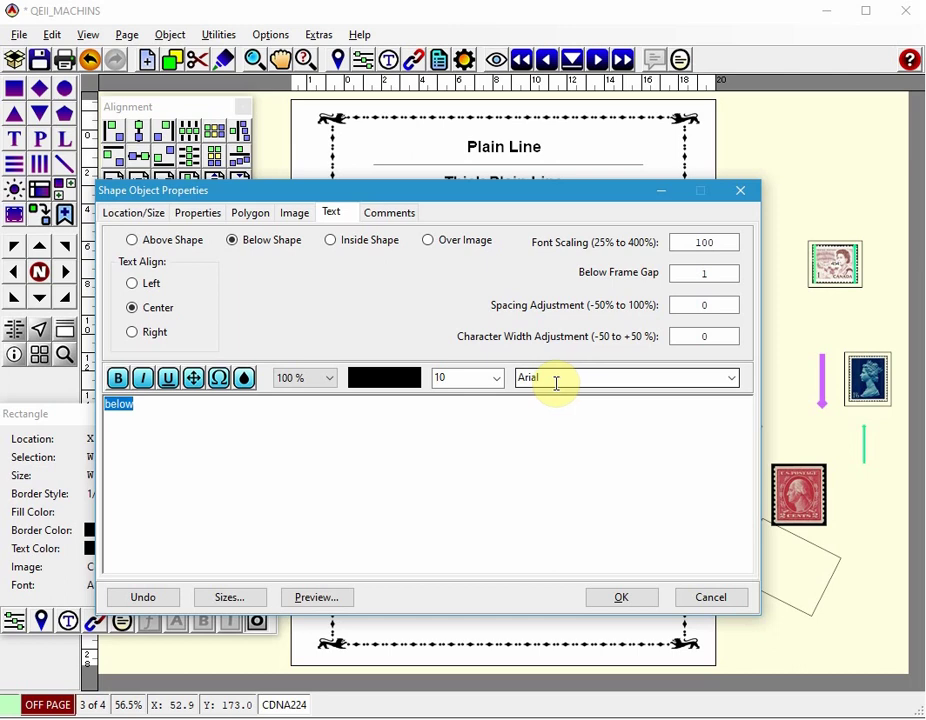
{"action": "left_click", "coordinate": [118, 378]}
{"action": "left_click", "coordinate": [631, 603]}
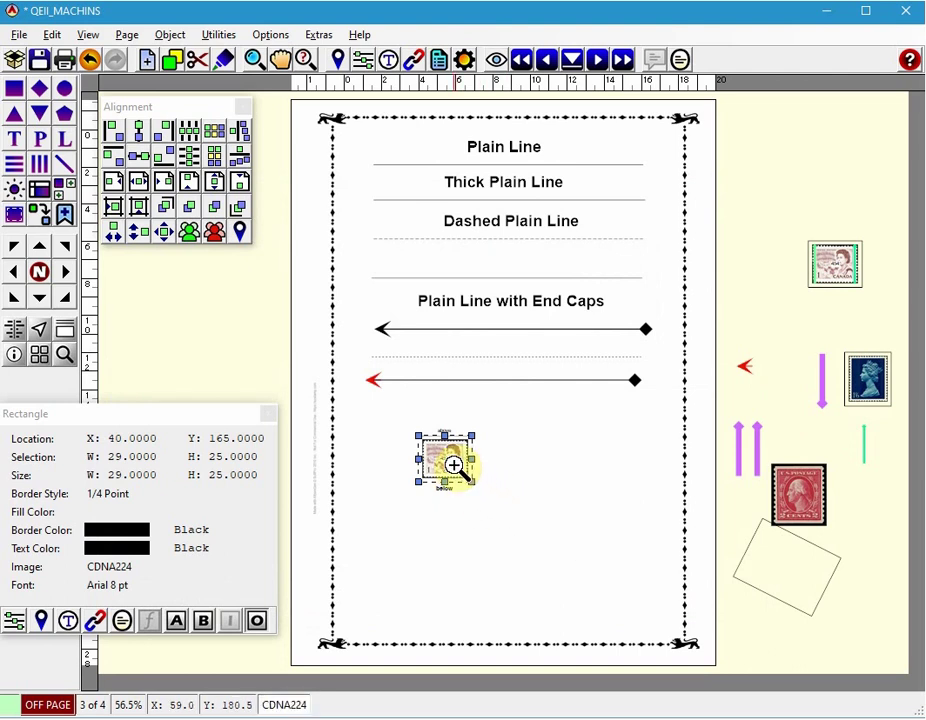
Zoom in on the captioned Canadian stamp, then undo its placement
{"action": "left_click", "coordinate": [452, 465]}
{"action": "left_click", "coordinate": [455, 466]}
{"action": "left_click", "coordinate": [458, 467]}
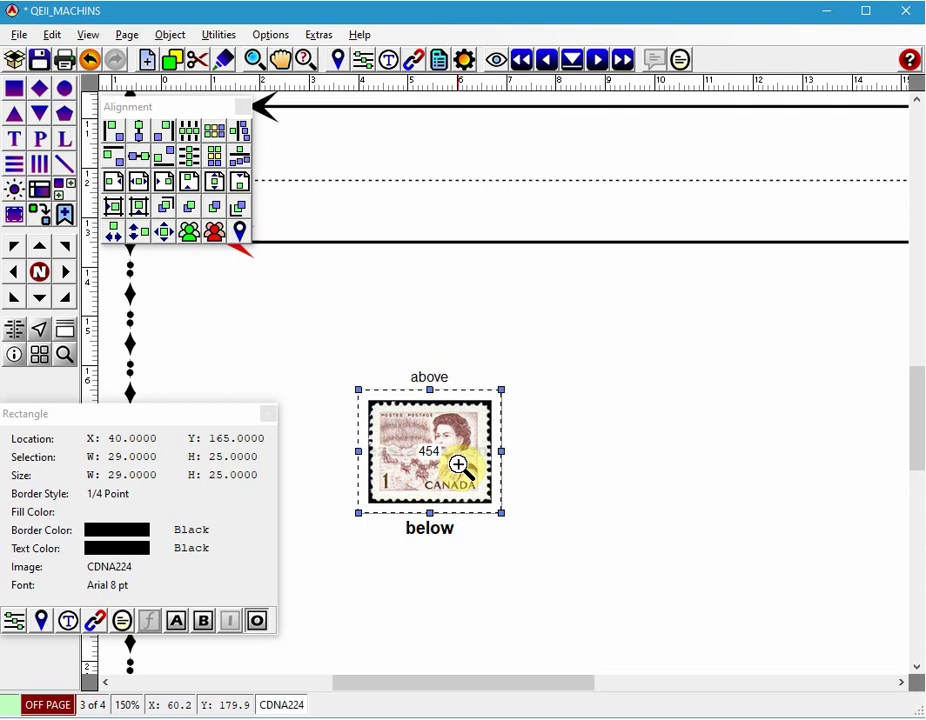
{"action": "key", "text": "ctrl+z"}
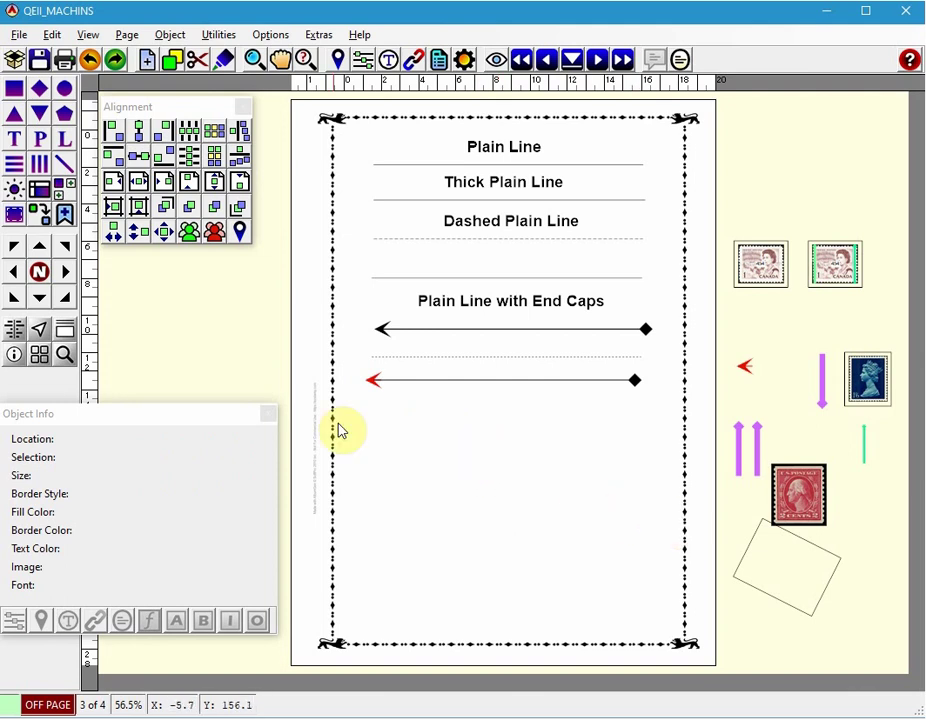
Place the mystamp.jpg stamp image on the page at X 30, Y 155 and select it
{"action": "left_click", "coordinate": [14, 193]}
{"action": "left_click", "coordinate": [405, 416]}
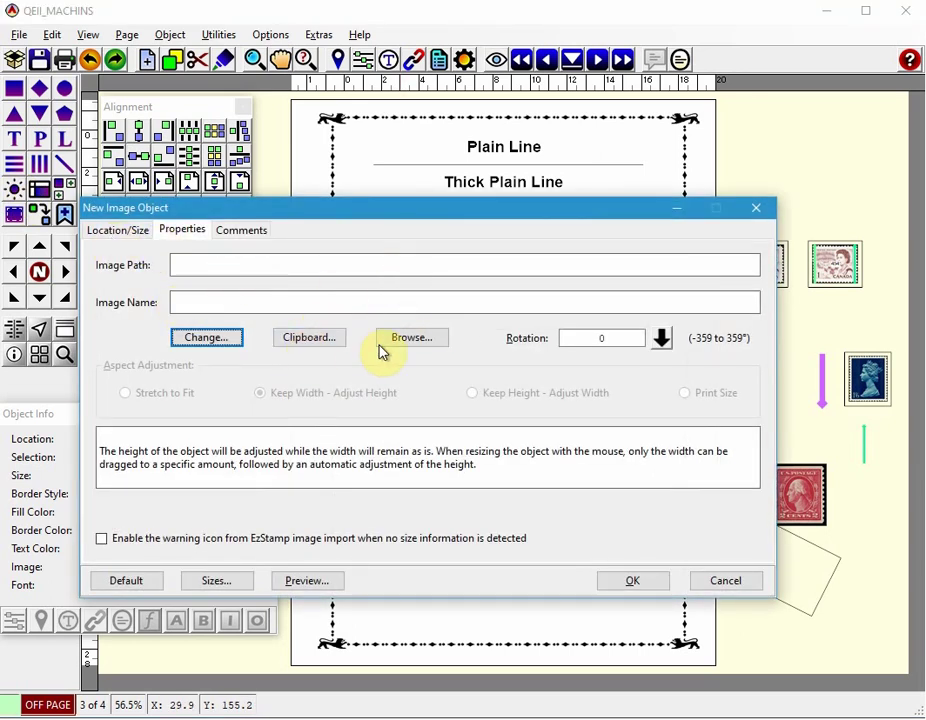
{"action": "left_click", "coordinate": [218, 340]}
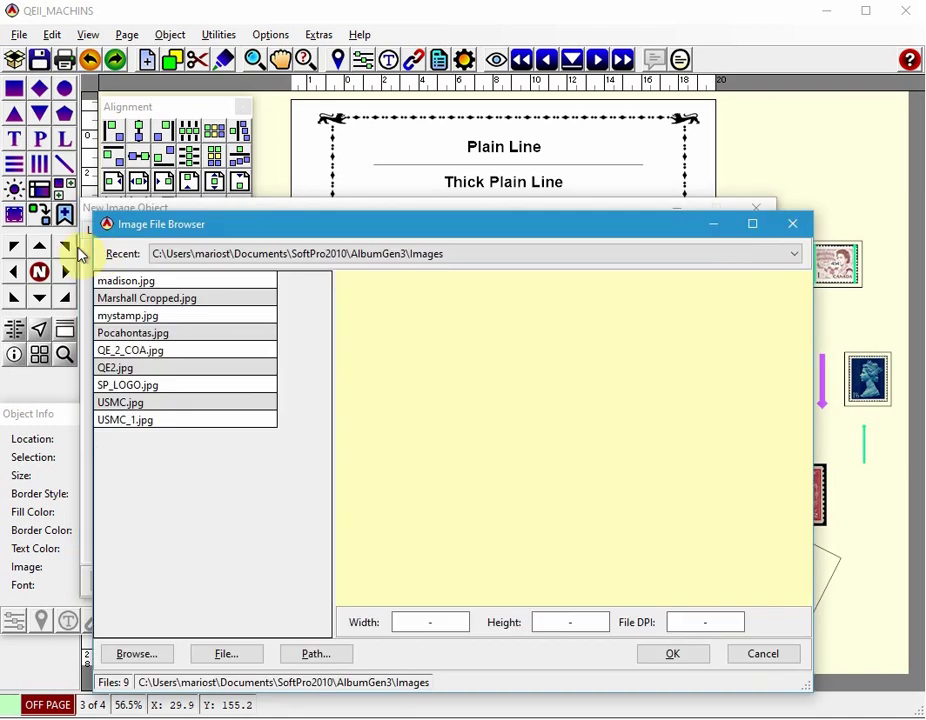
{"action": "left_click", "coordinate": [108, 318]}
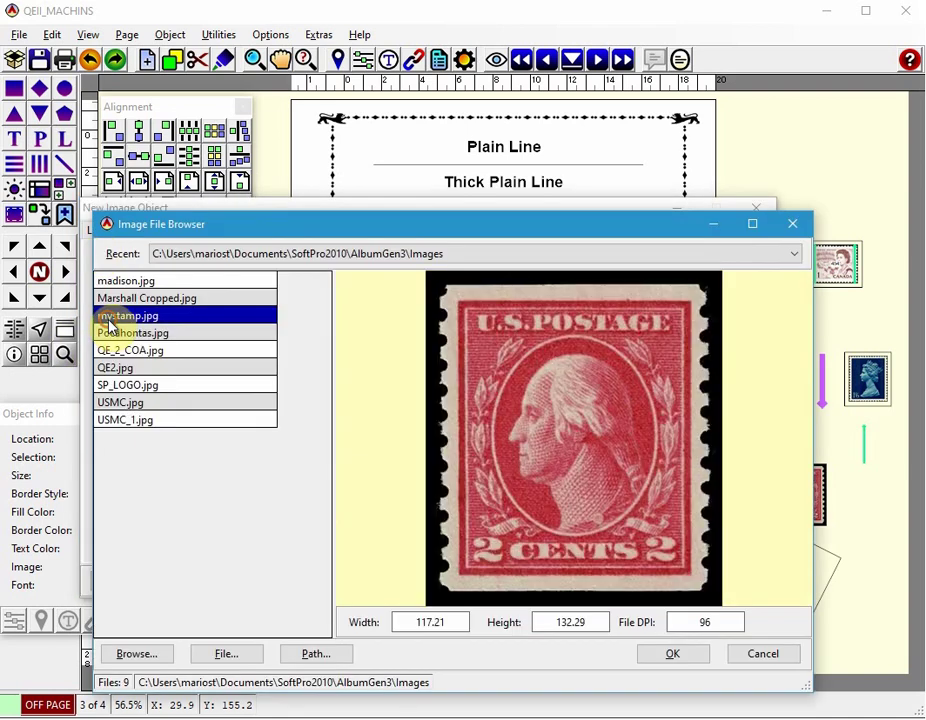
{"action": "left_click", "coordinate": [673, 655]}
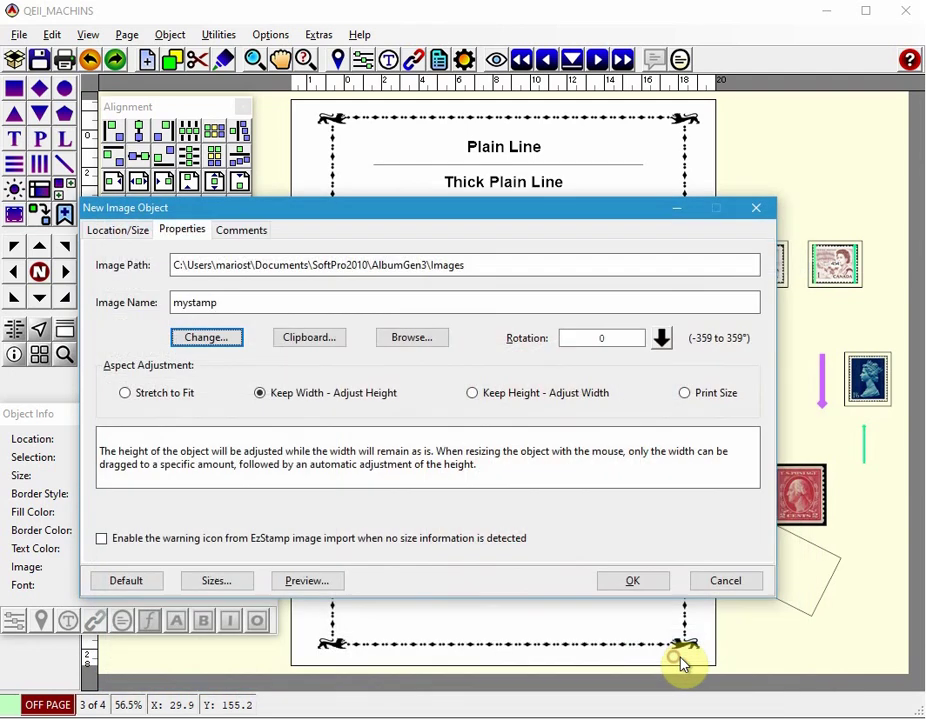
{"action": "left_click", "coordinate": [633, 582]}
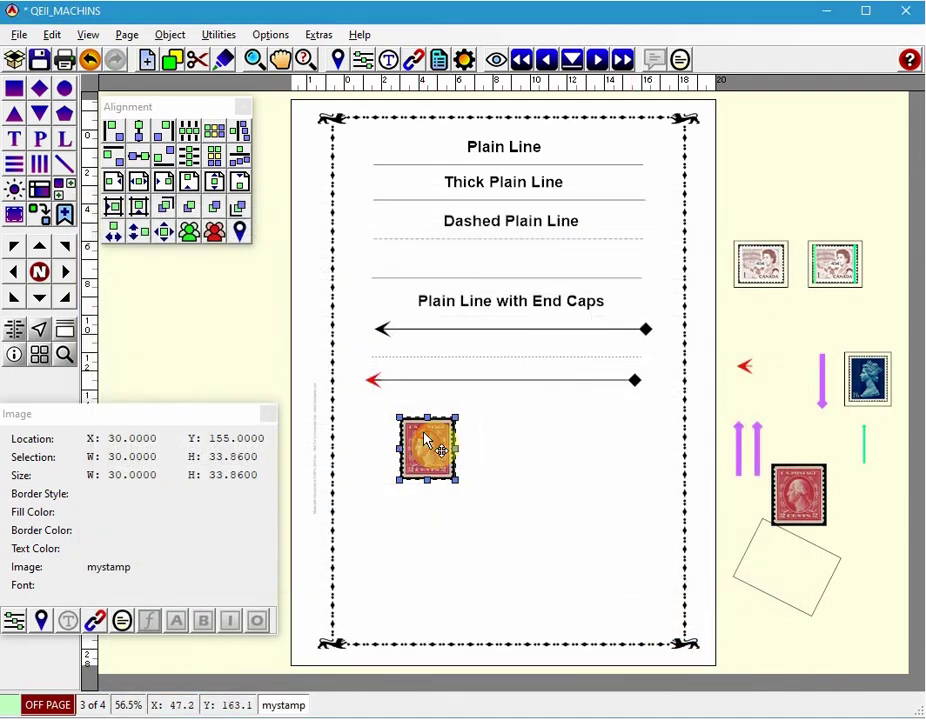
{"action": "left_click", "coordinate": [530, 473]}
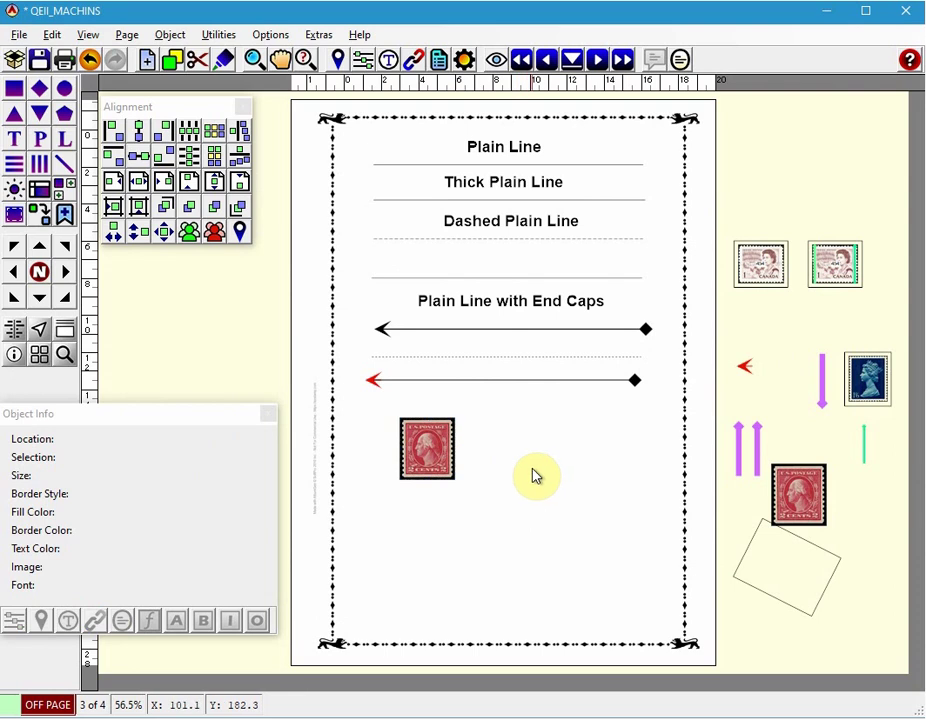
{"action": "left_click", "coordinate": [427, 449]}
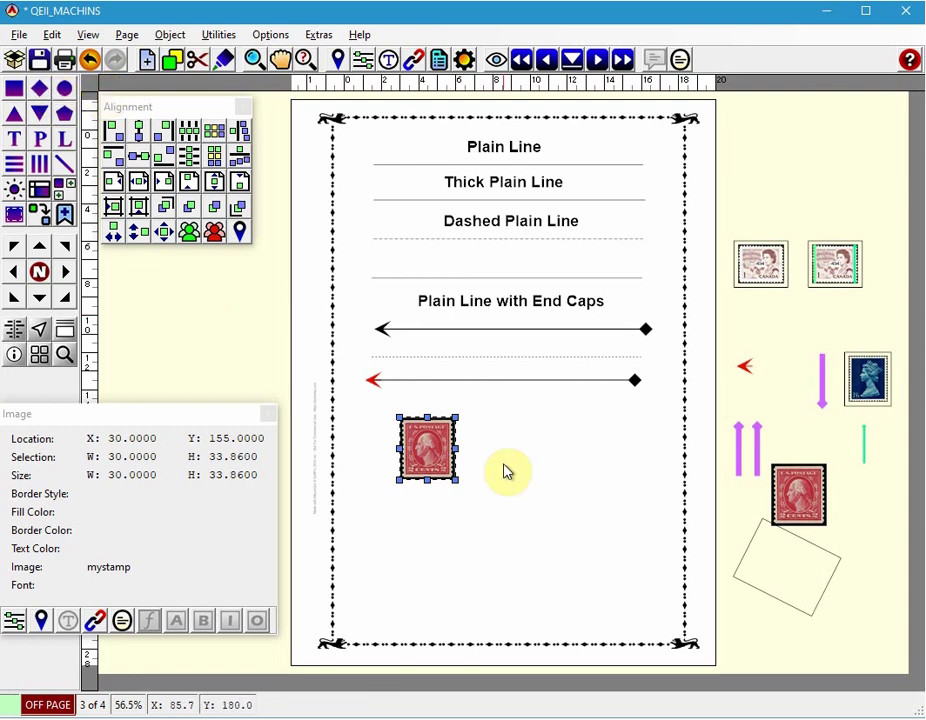
Set the red Washington stamp's Rotation property to 33 degrees, then deselect it
{"action": "right_click", "coordinate": [428, 432]}
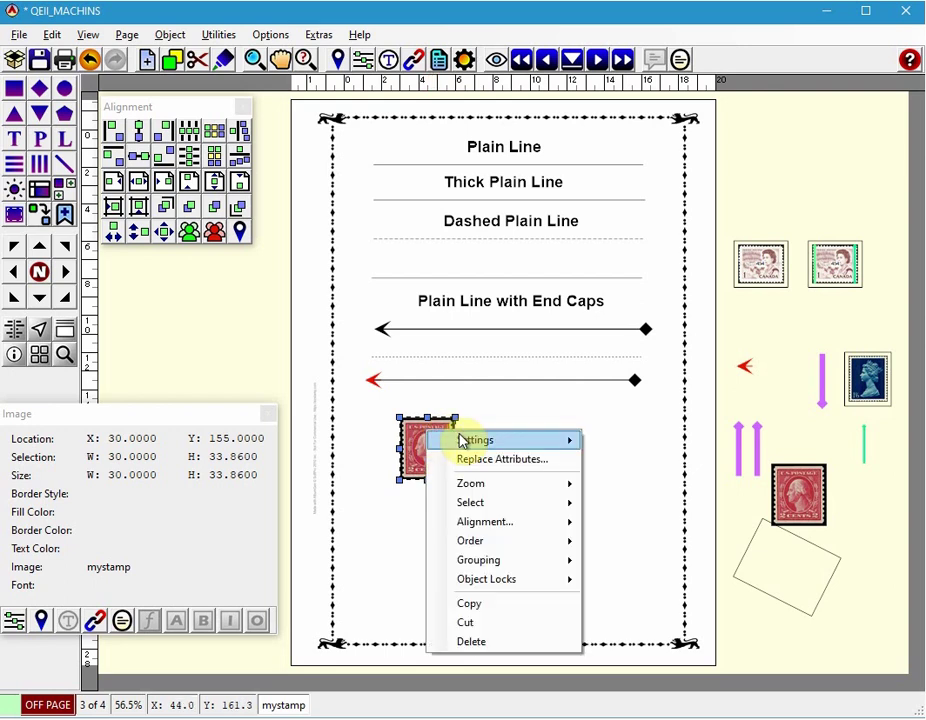
{"action": "mouse_move", "coordinate": [496, 440]}
{"action": "left_click", "coordinate": [647, 461]}
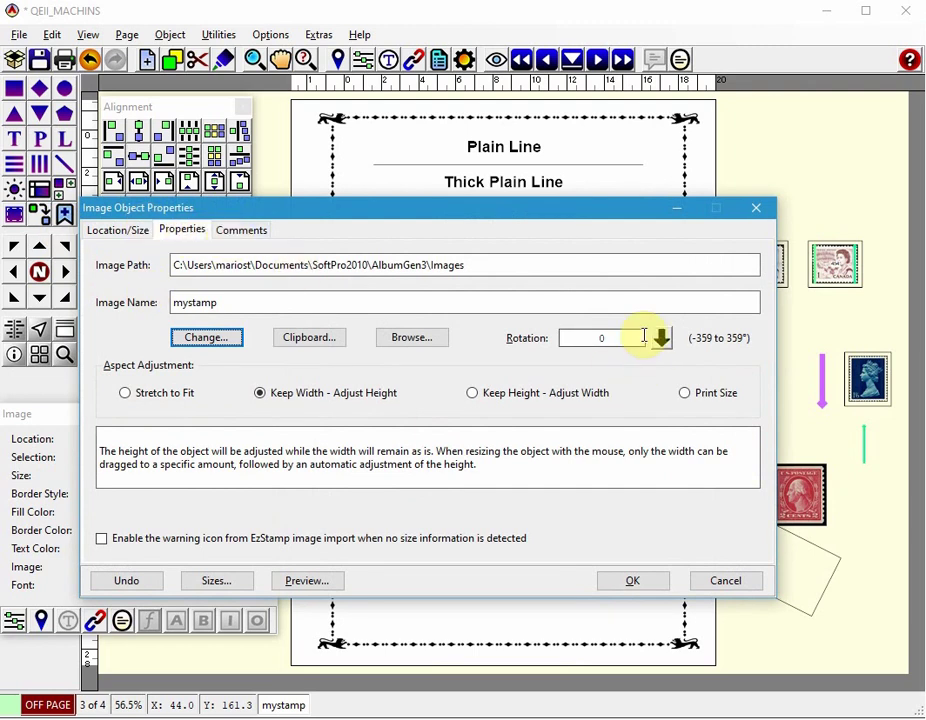
{"action": "left_click_drag", "start_coordinate": [616, 336], "coordinate": [537, 337]}
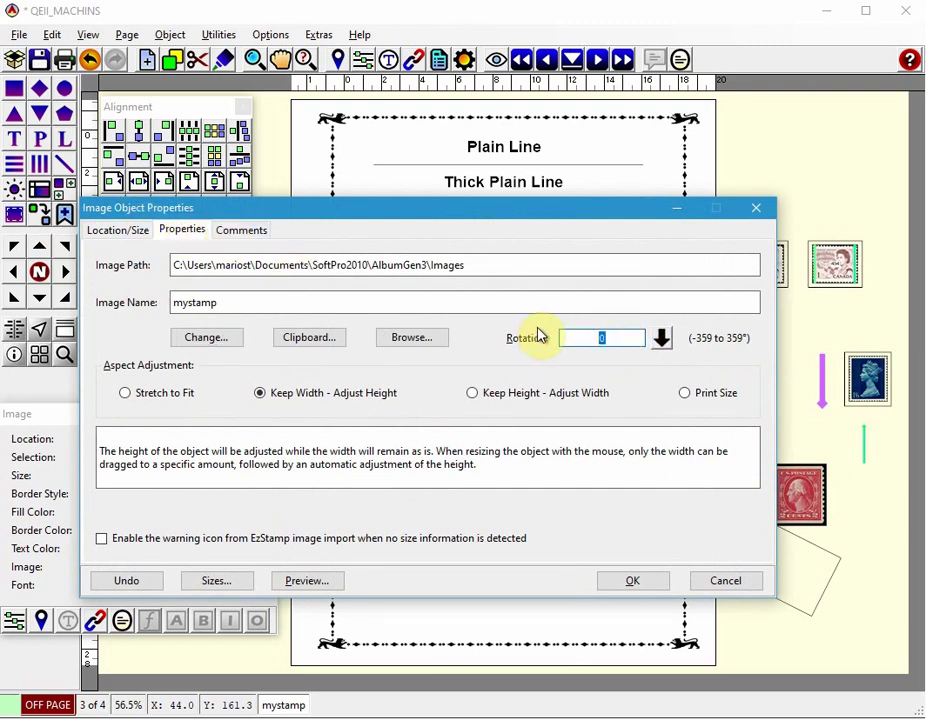
{"action": "type", "text": "33"}
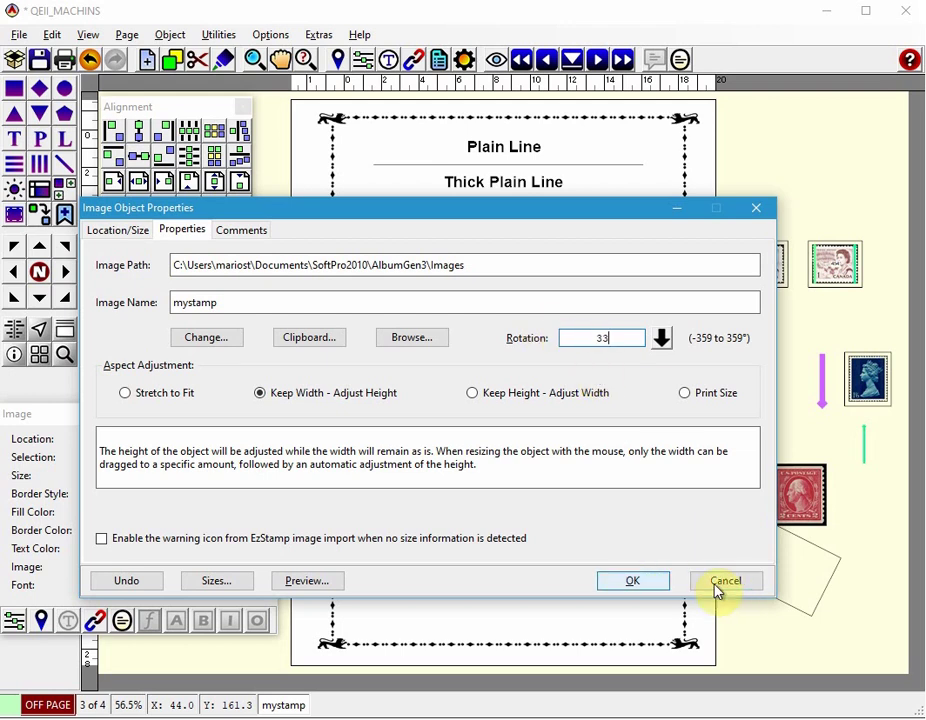
{"action": "left_click", "coordinate": [660, 585]}
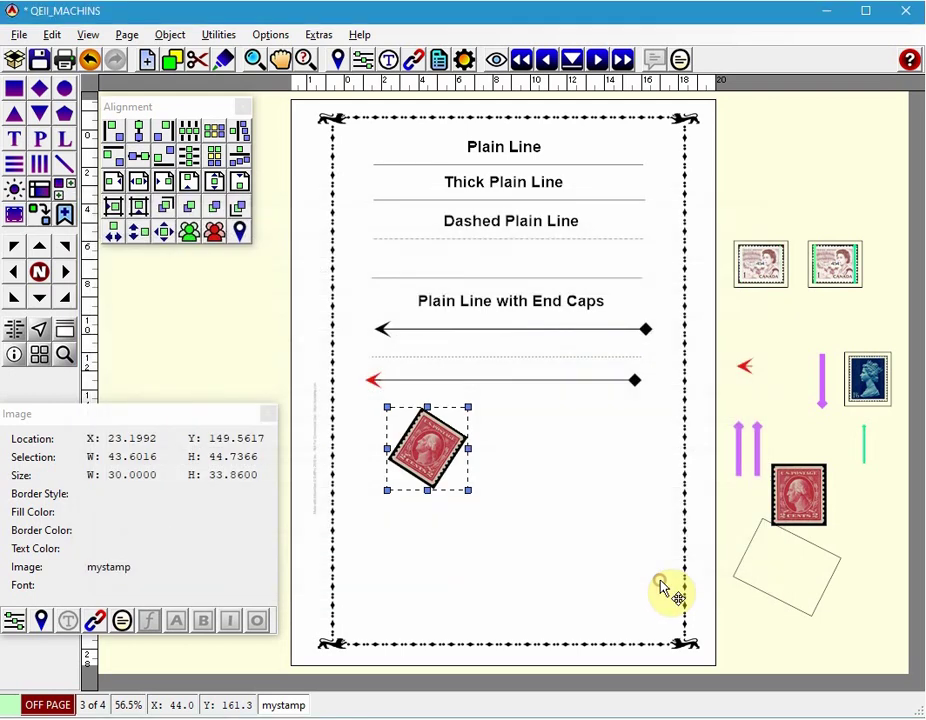
{"action": "left_click", "coordinate": [531, 521]}
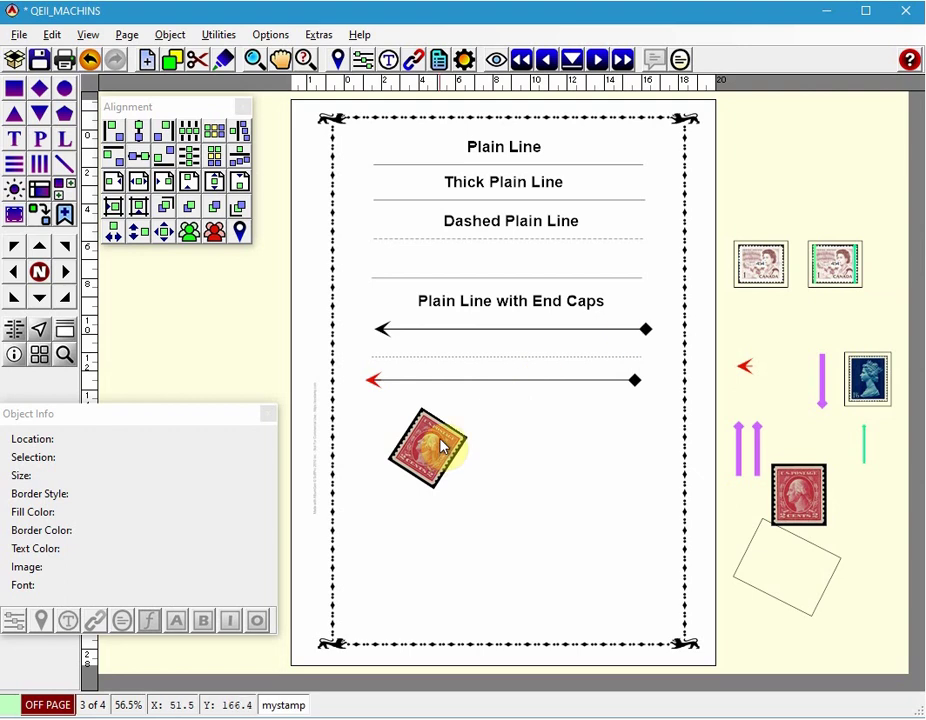
Delete the tilted stamp, go back two pages to page 1, and select the biography paragraph
{"action": "key", "text": "Delete"}
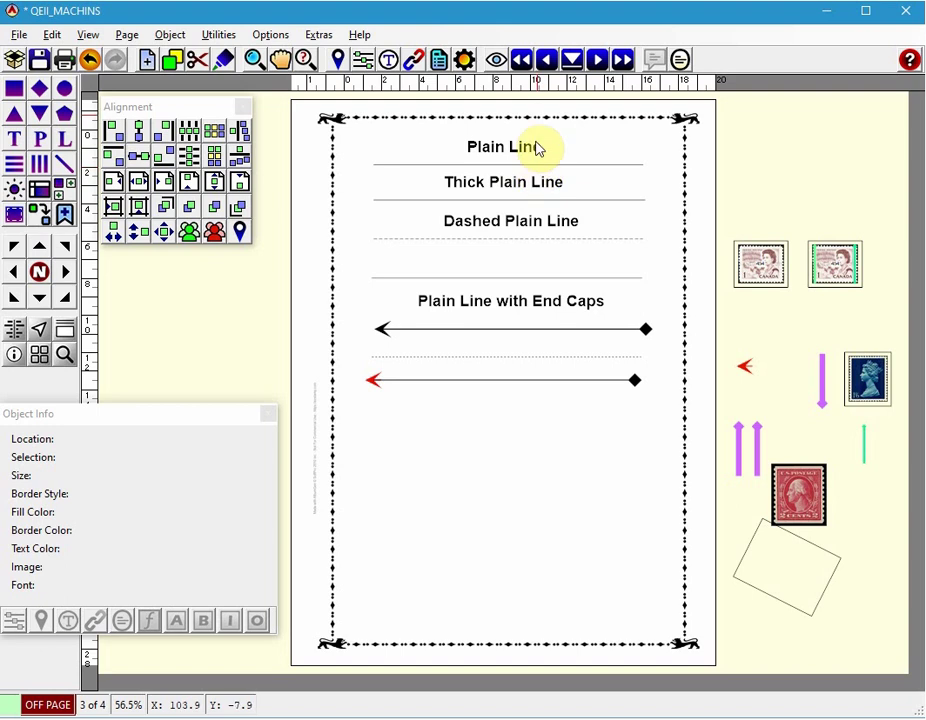
{"action": "left_click", "coordinate": [545, 63]}
{"action": "left_click", "coordinate": [545, 63]}
{"action": "left_click", "coordinate": [510, 565]}
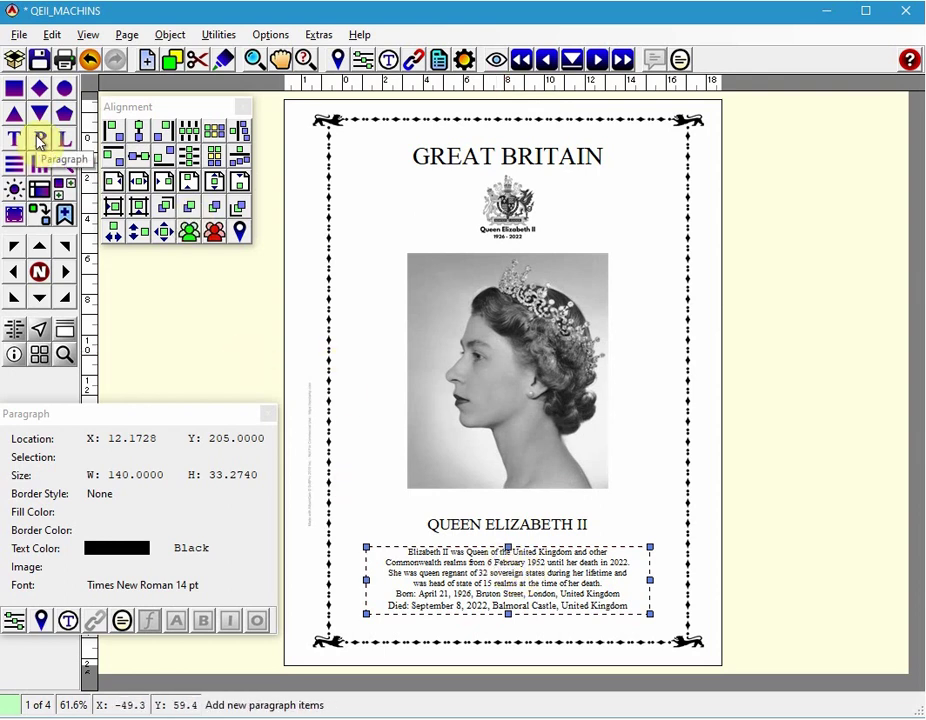
{"action": "right_click", "coordinate": [476, 578]}
{"action": "mouse_move", "coordinate": [510, 587]}
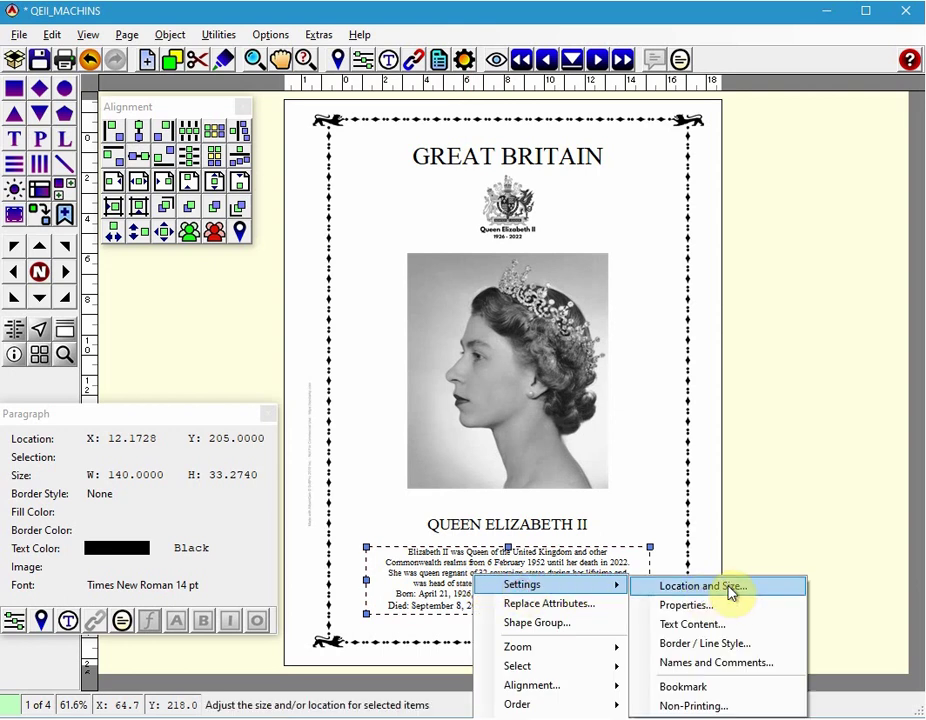
{"action": "left_click", "coordinate": [709, 607]}
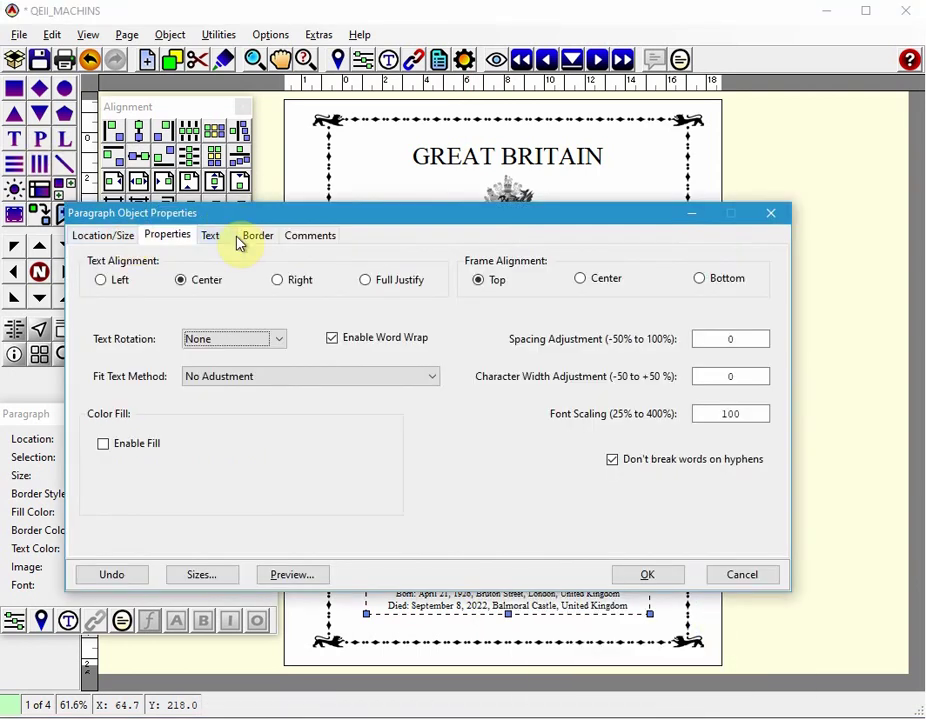
{"action": "left_click", "coordinate": [209, 236]}
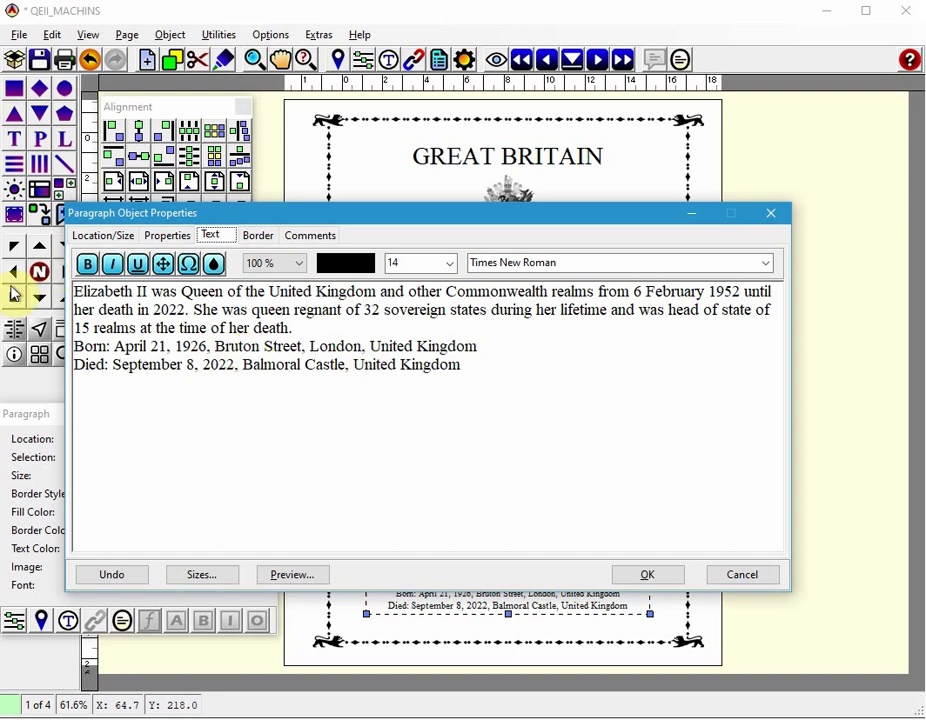
{"action": "left_click", "coordinate": [166, 240]}
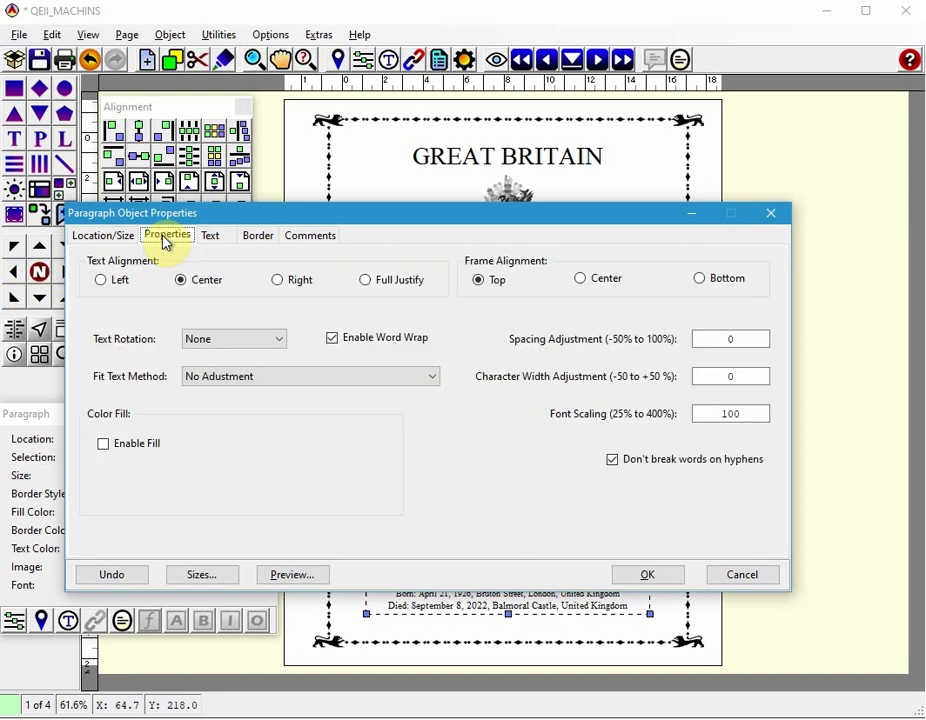
{"action": "left_click", "coordinate": [207, 384]}
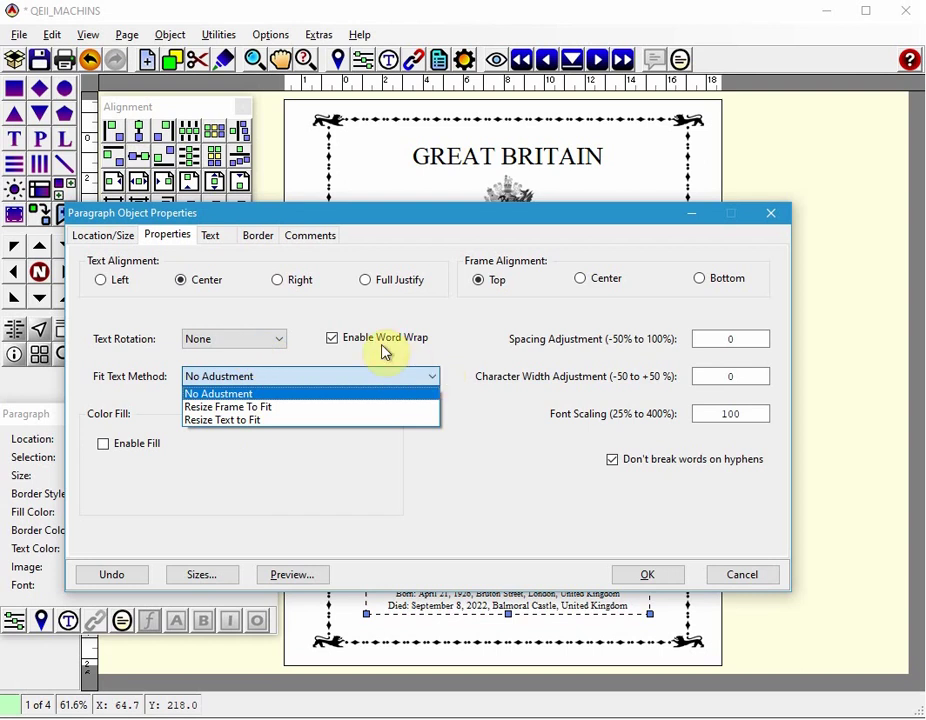
{"action": "left_click", "coordinate": [108, 241]}
{"action": "left_click", "coordinate": [108, 236]}
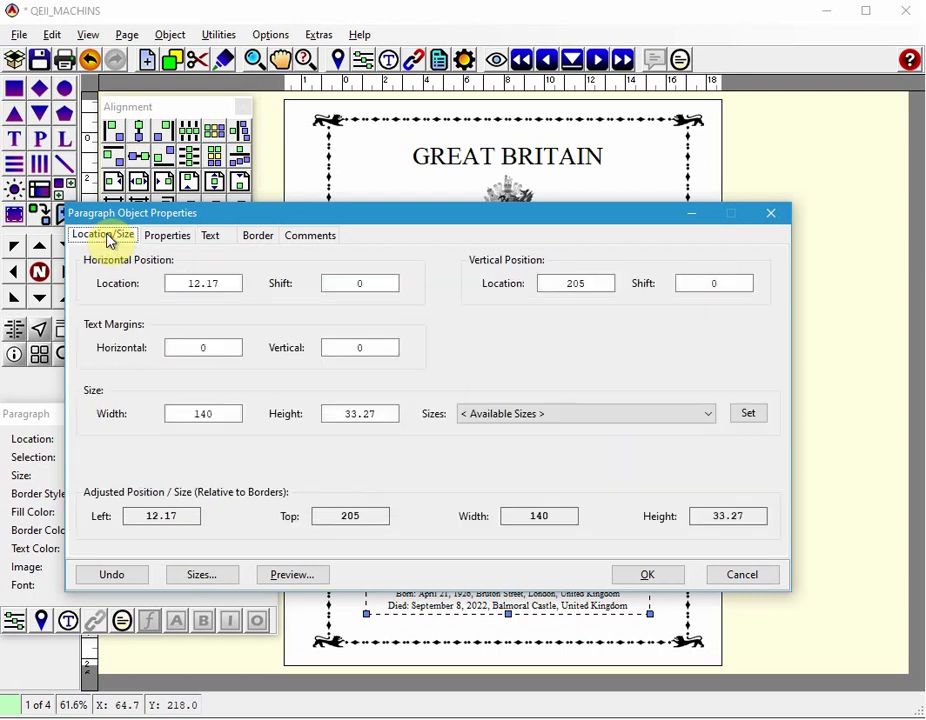
{"action": "left_click", "coordinate": [260, 244]}
{"action": "left_click", "coordinate": [252, 269]}
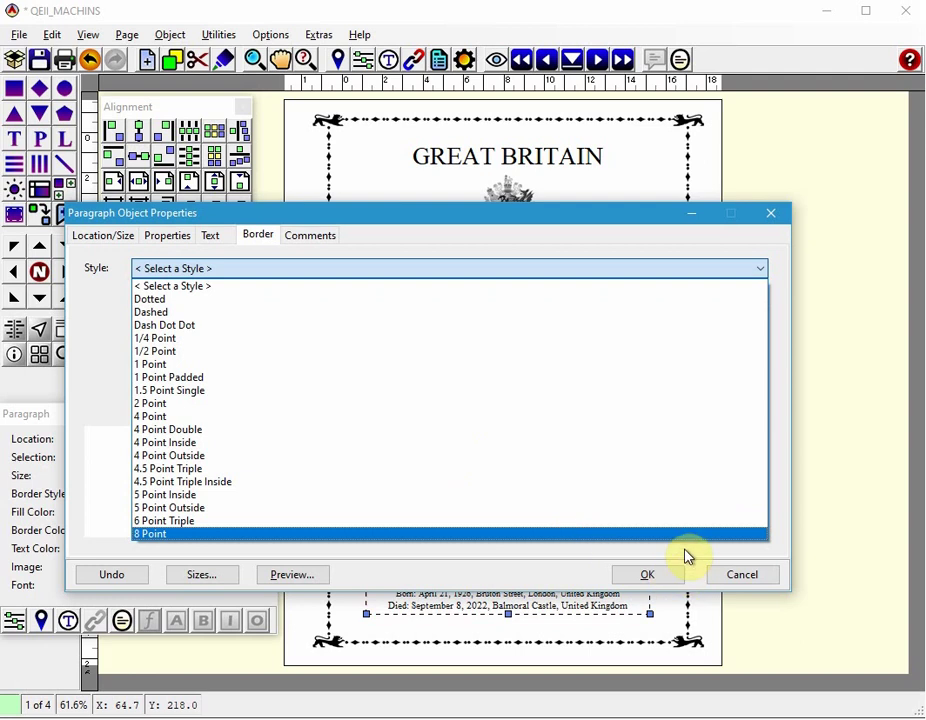
{"action": "left_click", "coordinate": [768, 582]}
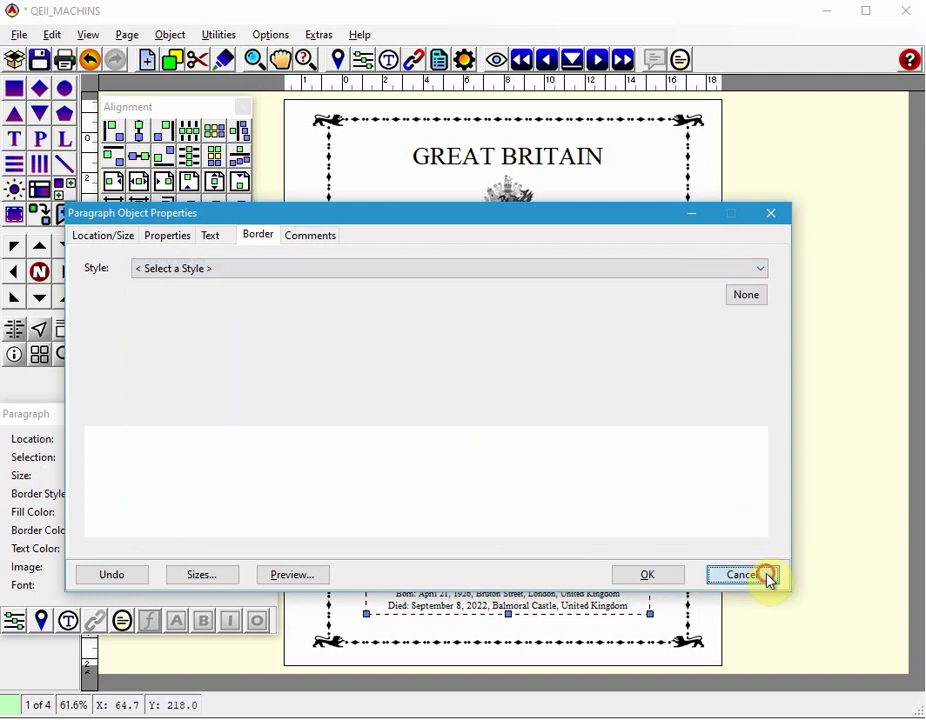
{"action": "left_click", "coordinate": [768, 578]}
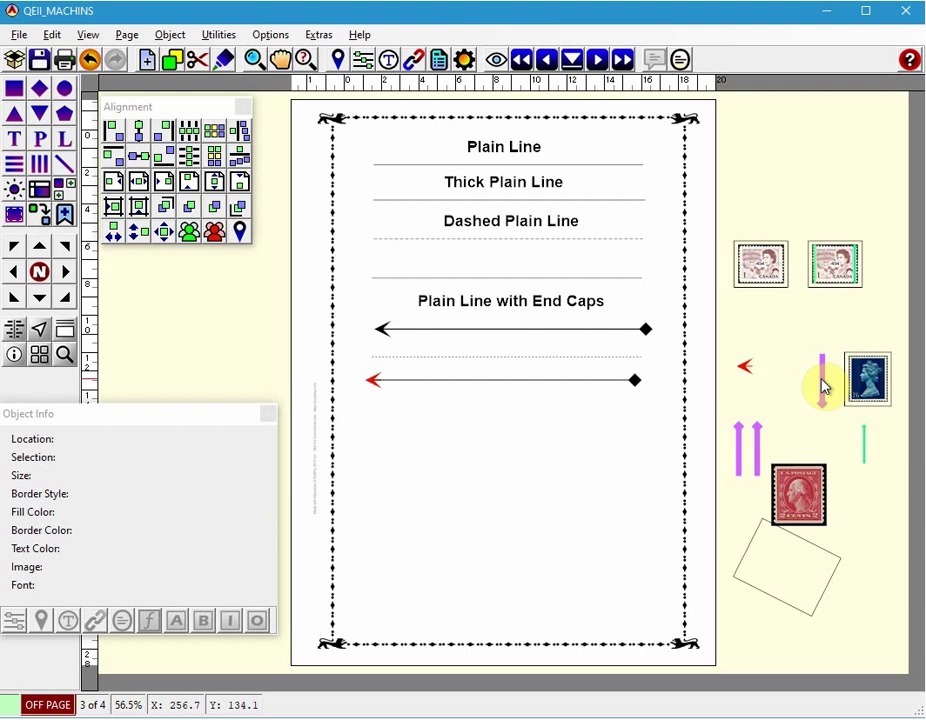
Save the small red arrow line to file as the object template 'Red Arrow'
{"action": "left_click", "coordinate": [750, 372]}
{"action": "left_click", "coordinate": [51, 35]}
{"action": "left_click", "coordinate": [110, 142]}
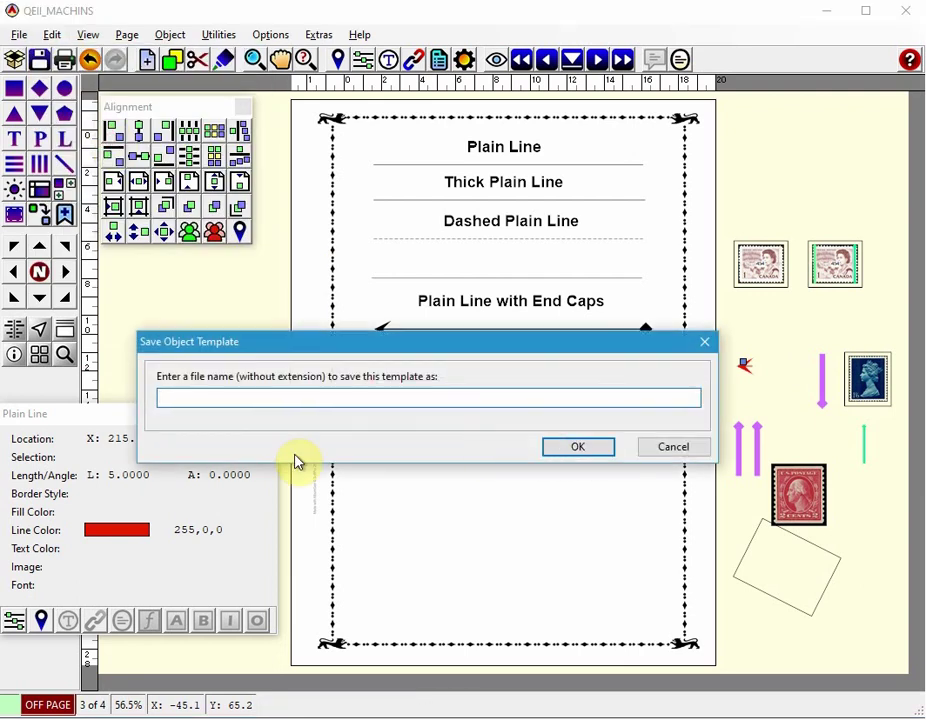
{"action": "type", "text": "Red Arrow"}
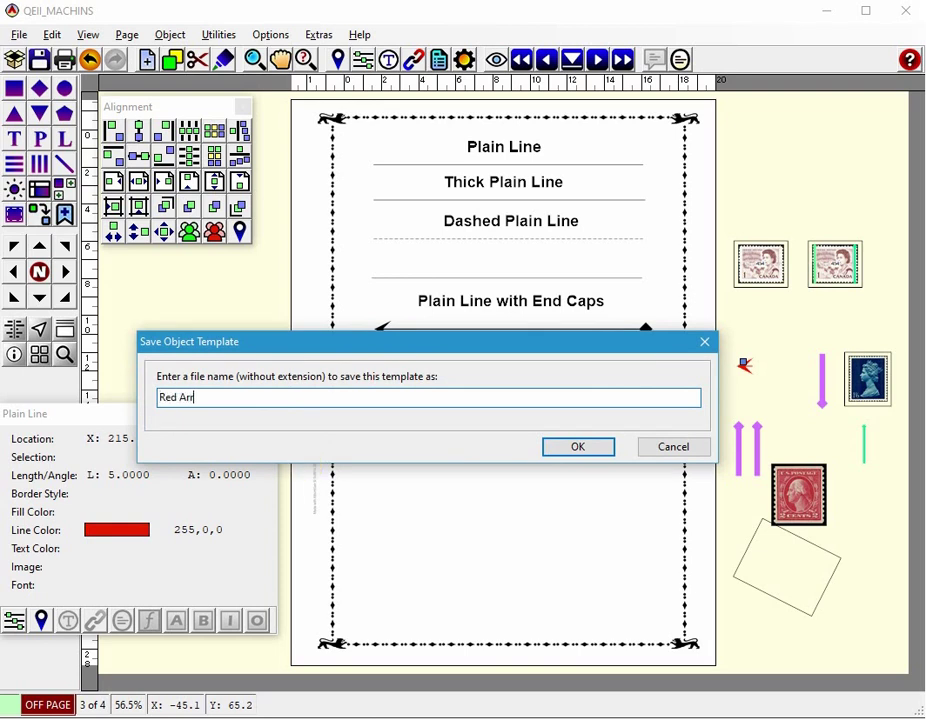
{"action": "left_click", "coordinate": [585, 444]}
{"action": "left_click", "coordinate": [431, 542]}
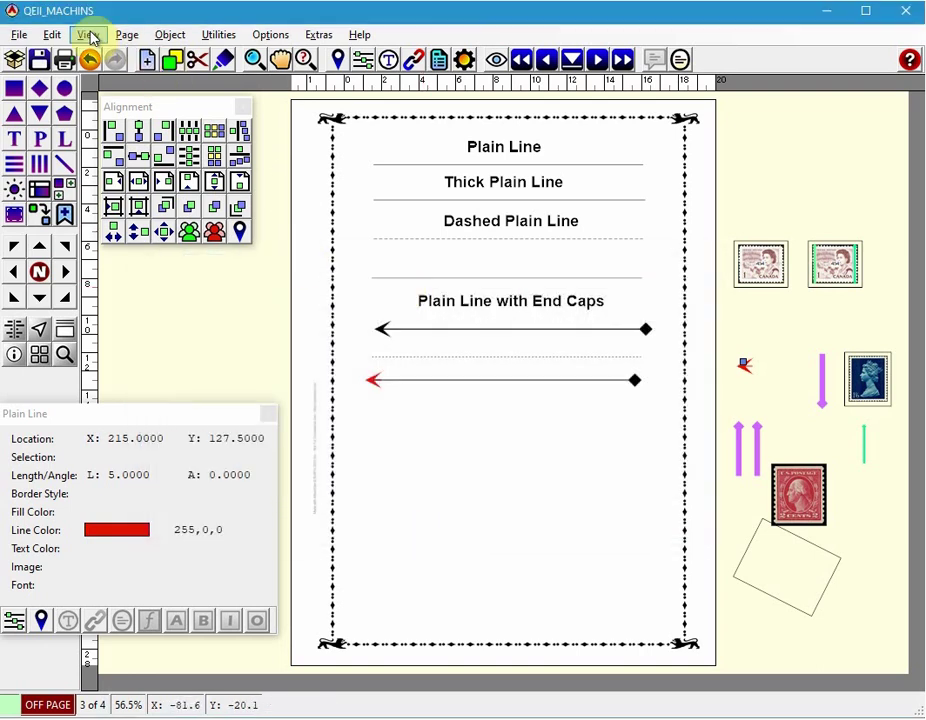
Paste the Red Arrow template from file beside the page, then reselect the pasted arrow to check it
{"action": "left_click", "coordinate": [55, 35]}
{"action": "left_click", "coordinate": [55, 35]}
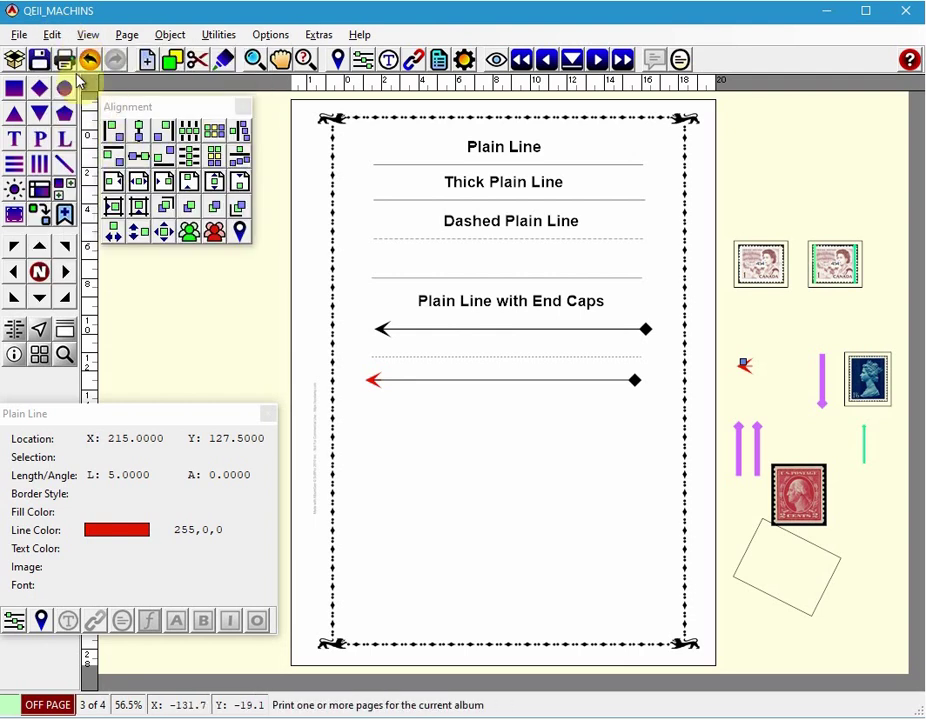
{"action": "left_click", "coordinate": [60, 35]}
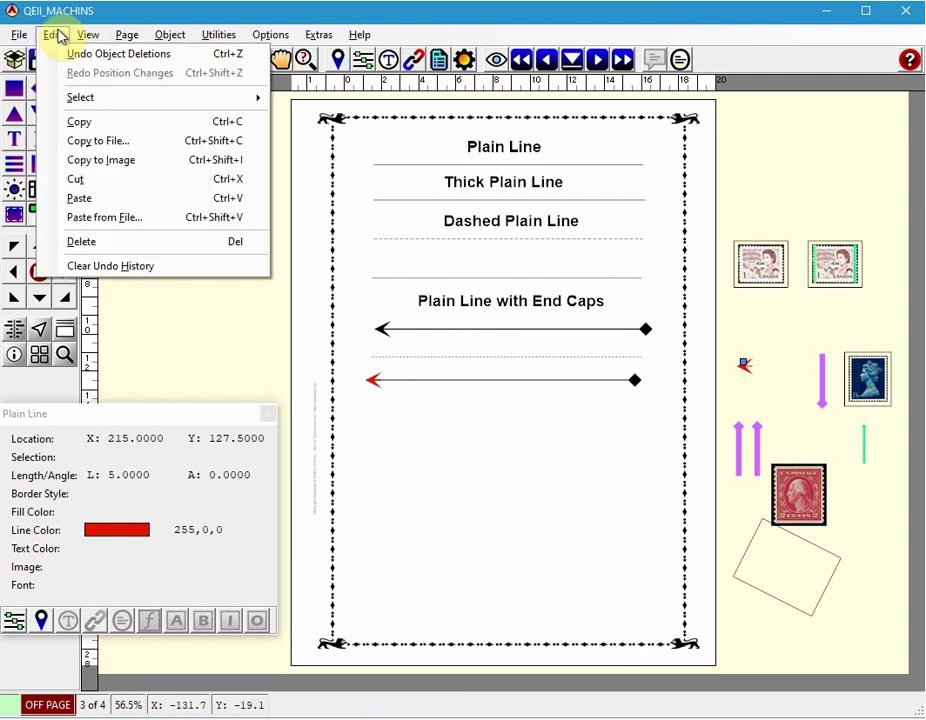
{"action": "left_click", "coordinate": [117, 220]}
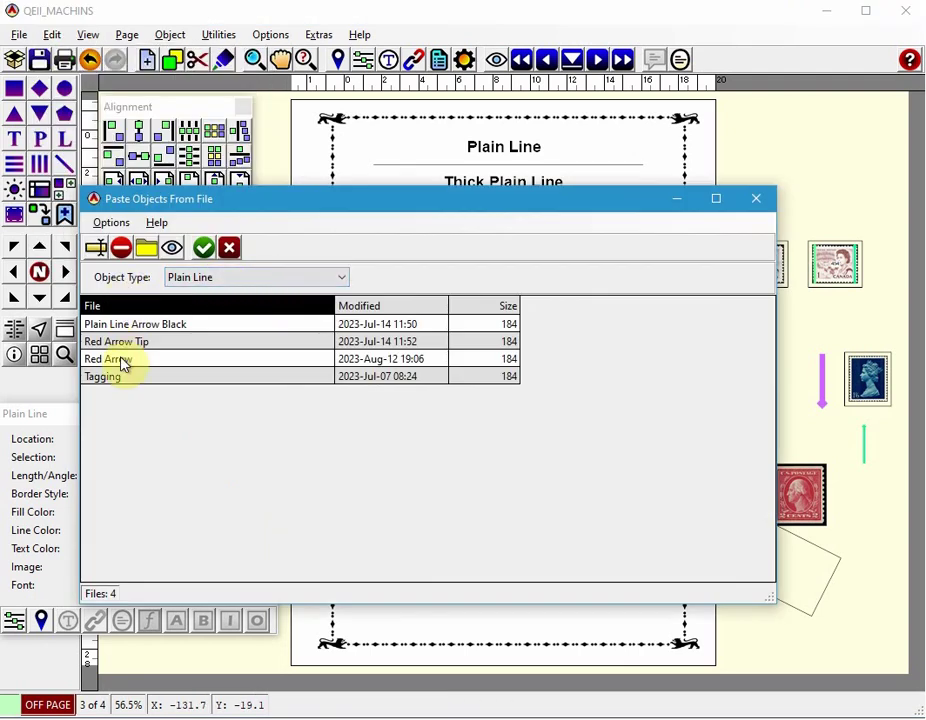
{"action": "left_click", "coordinate": [123, 362]}
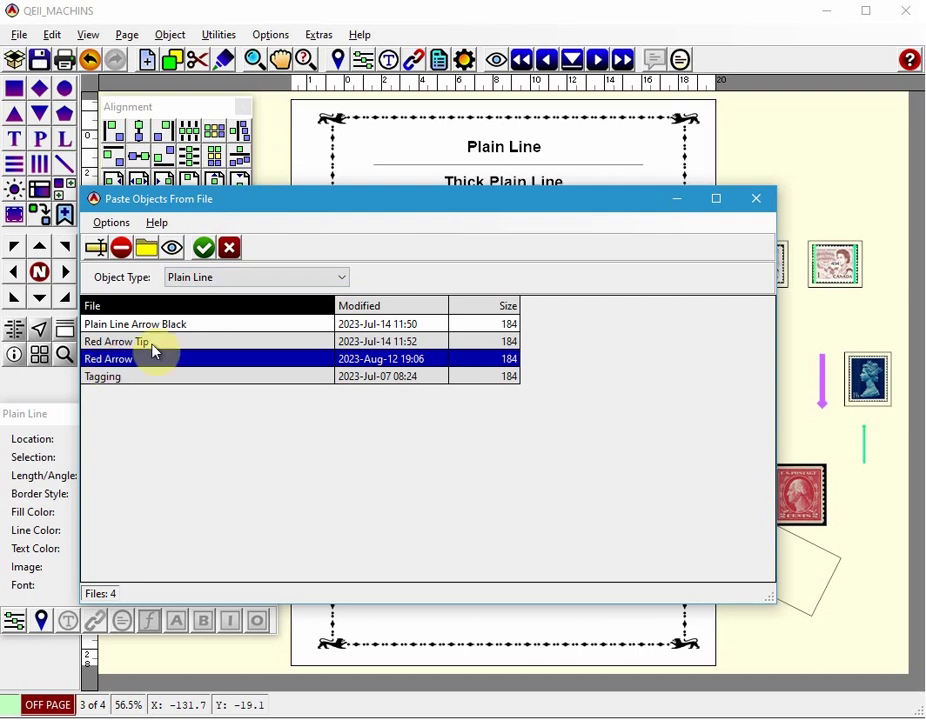
{"action": "left_click", "coordinate": [203, 248]}
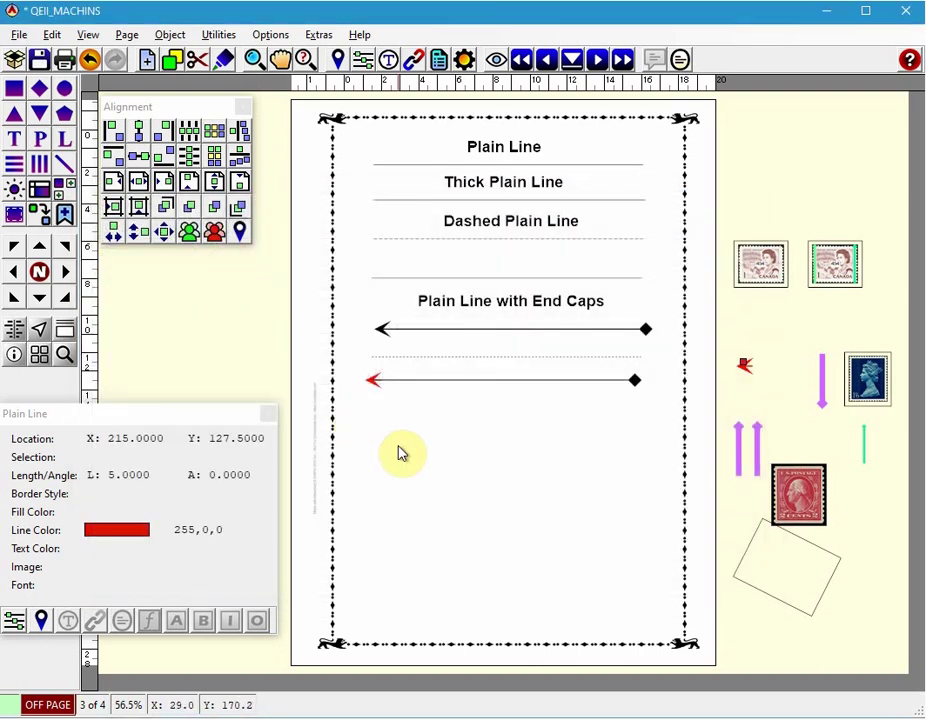
{"action": "left_click", "coordinate": [540, 520]}
{"action": "left_click", "coordinate": [746, 367]}
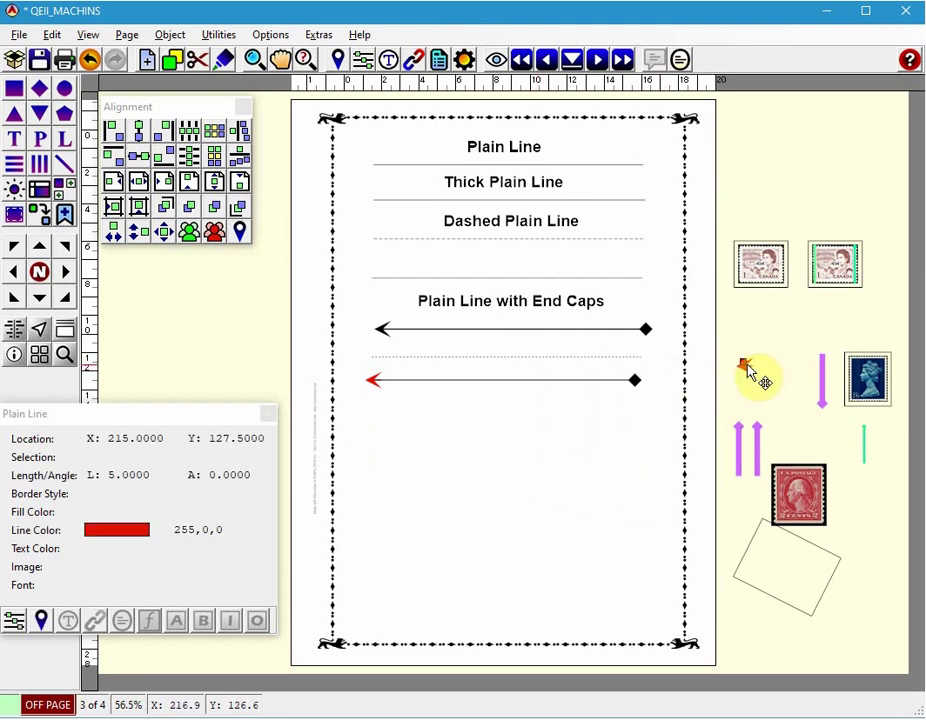
{"action": "mouse_move", "coordinate": [742, 366]}
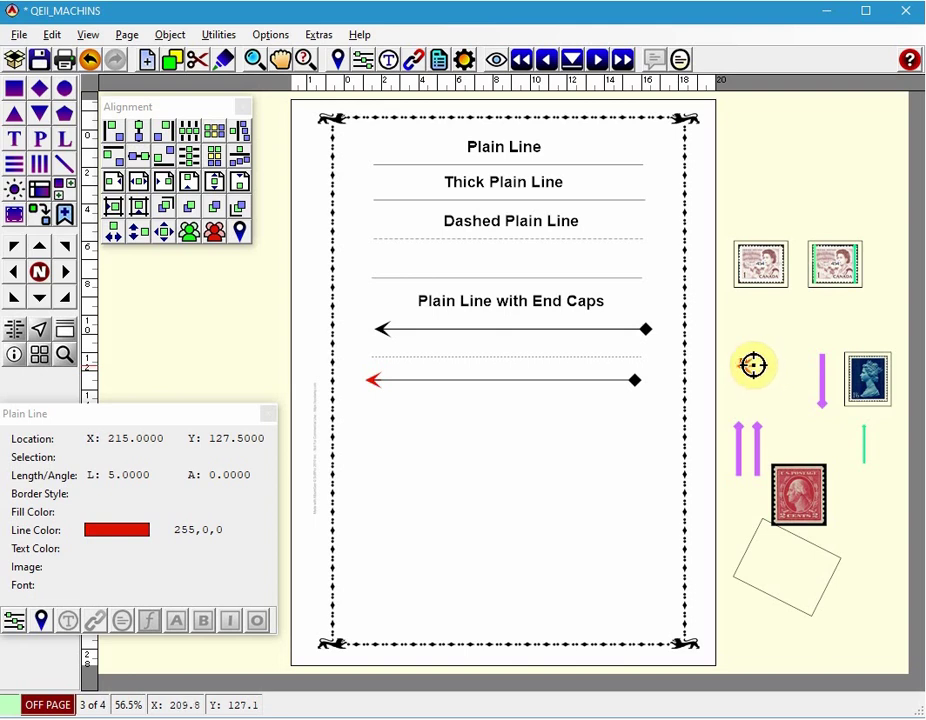
{"action": "left_click", "coordinate": [53, 35]}
{"action": "left_click", "coordinate": [102, 222]}
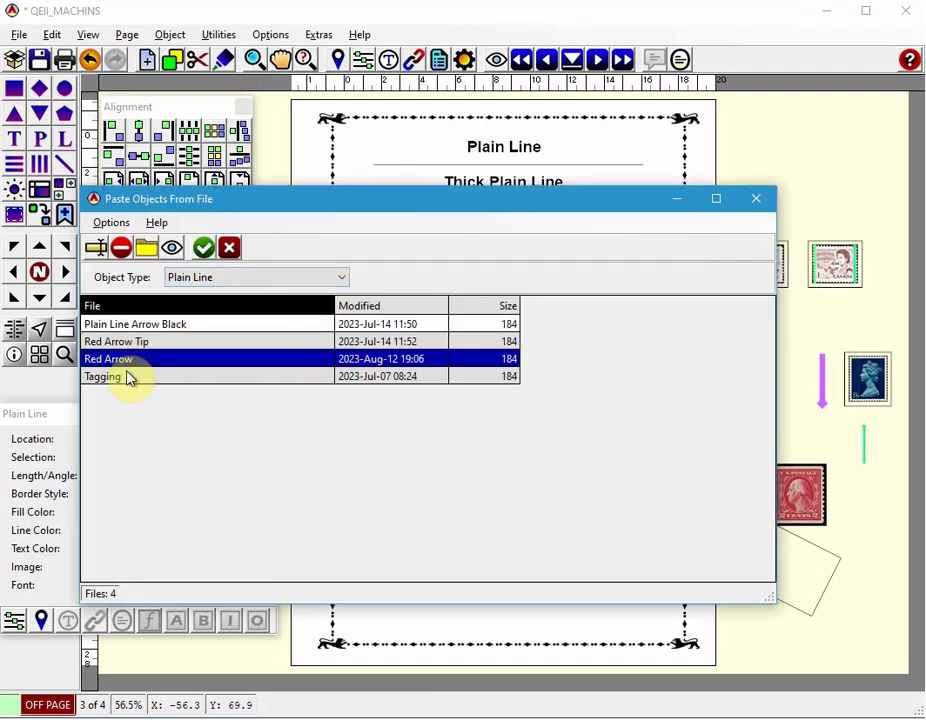
{"action": "left_click", "coordinate": [114, 379]}
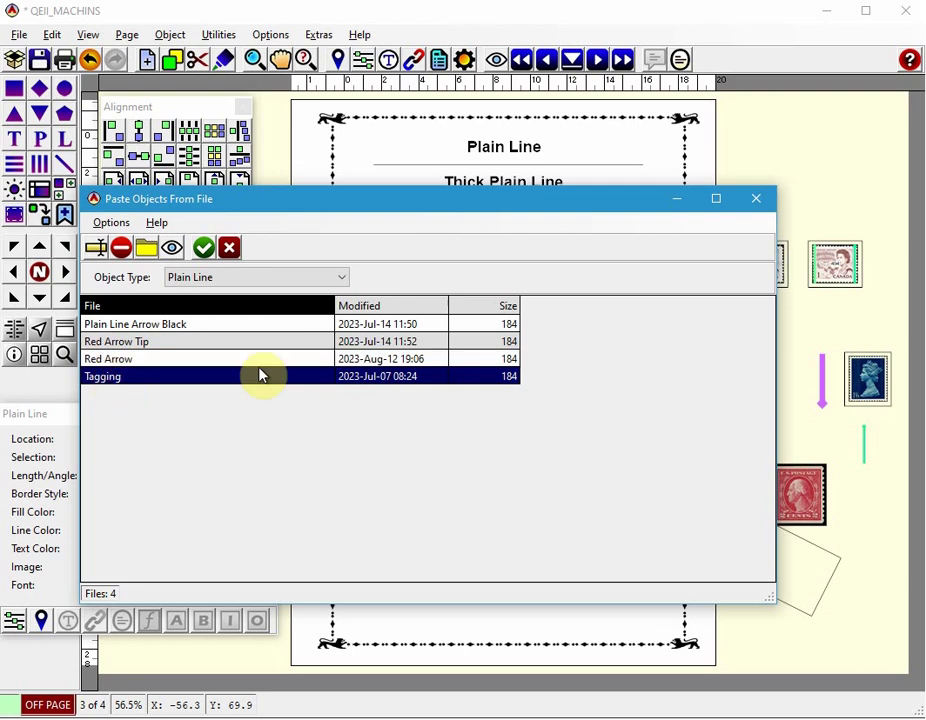
{"action": "left_click", "coordinate": [204, 250]}
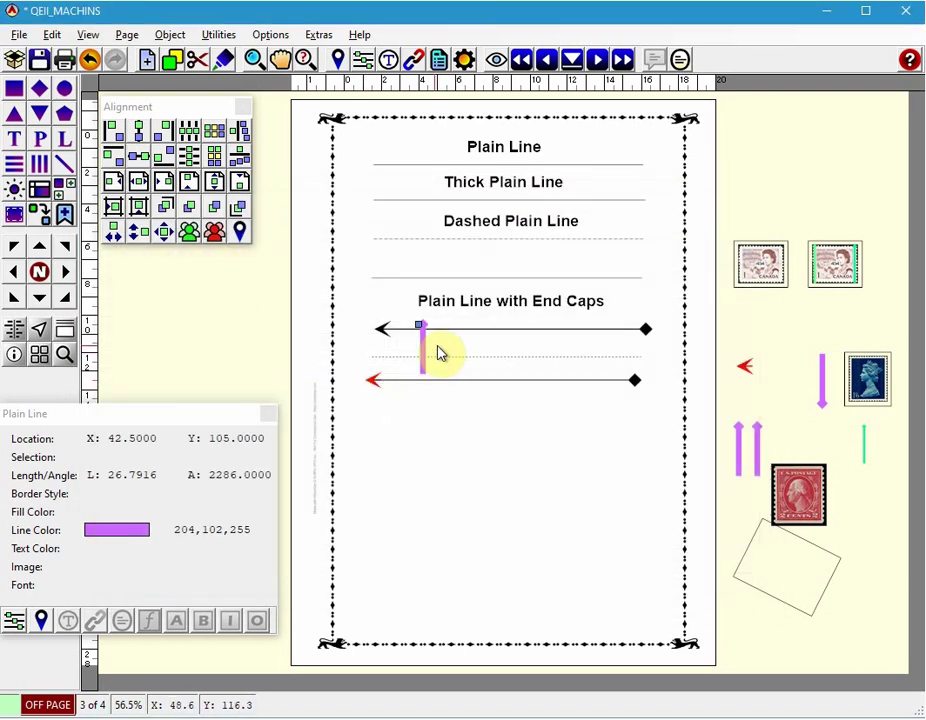
{"action": "left_click_drag", "start_coordinate": [424, 348], "coordinate": [433, 535]}
{"action": "left_click_drag", "start_coordinate": [434, 536], "coordinate": [431, 532]}
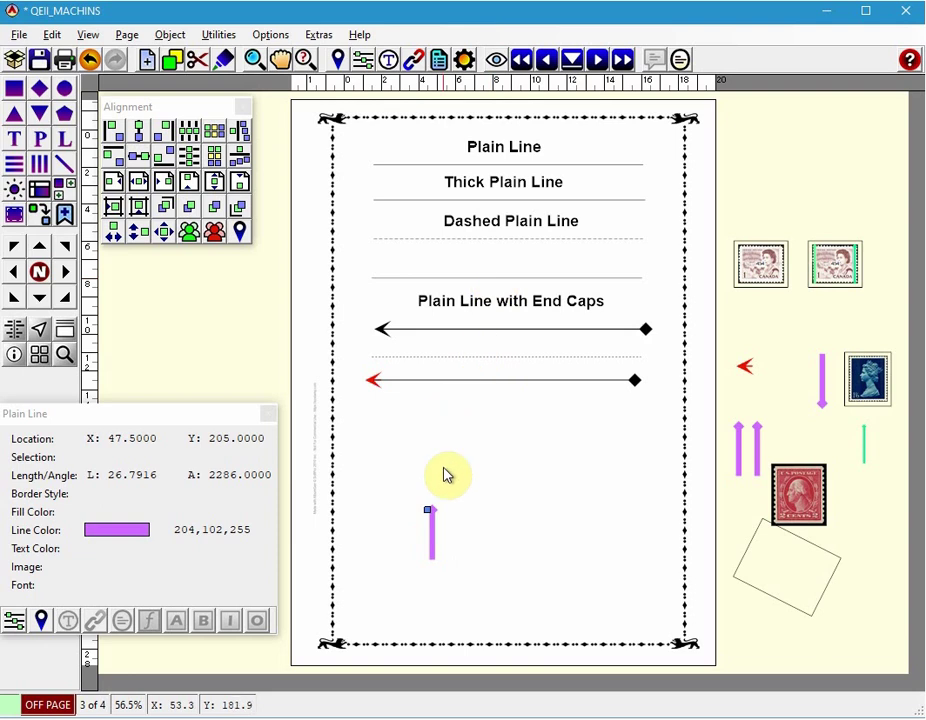
{"action": "key", "text": "Delete"}
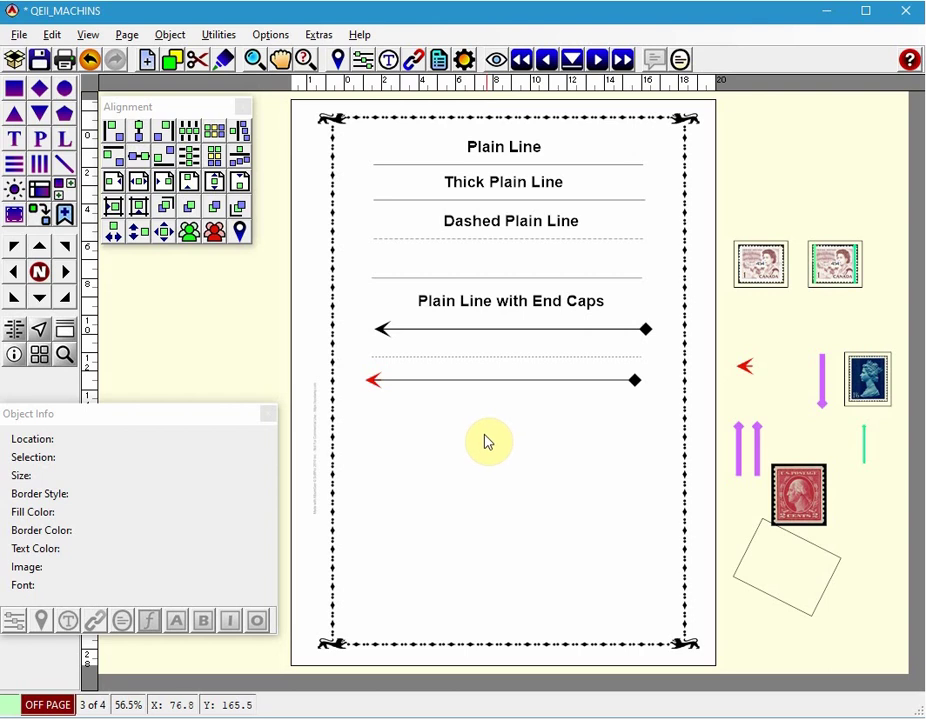
Drag the first Canadian stamp onto the page below the arrows, zooming in on it and back out
{"action": "left_click", "coordinate": [762, 268]}
{"action": "left_click_drag", "start_coordinate": [762, 269], "coordinate": [413, 476]}
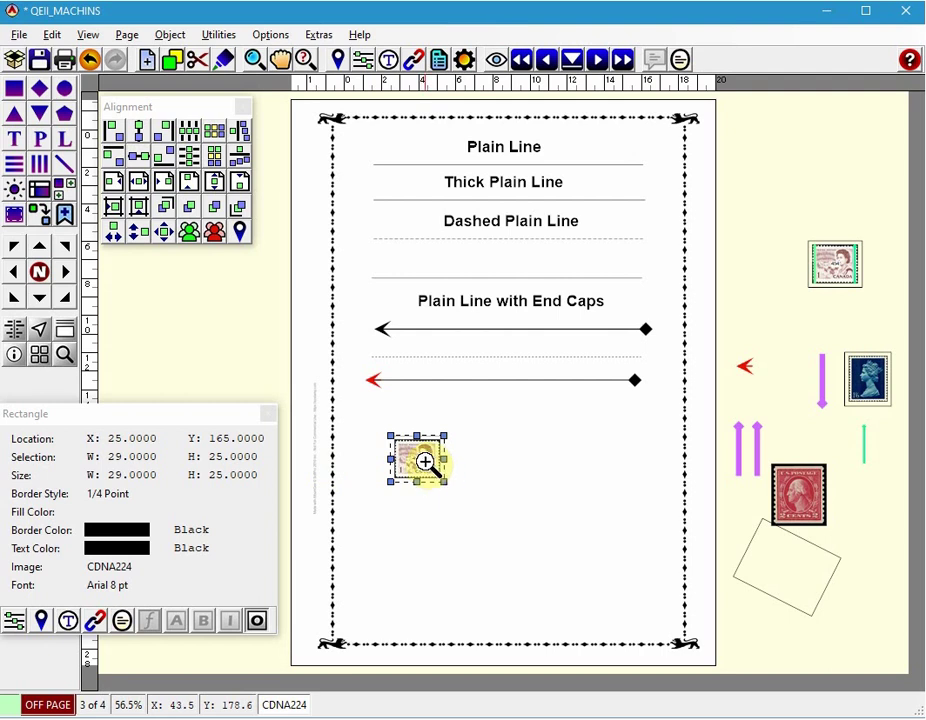
{"action": "left_click", "coordinate": [425, 462]}
{"action": "left_click", "coordinate": [424, 459]}
{"action": "left_click", "coordinate": [428, 463]}
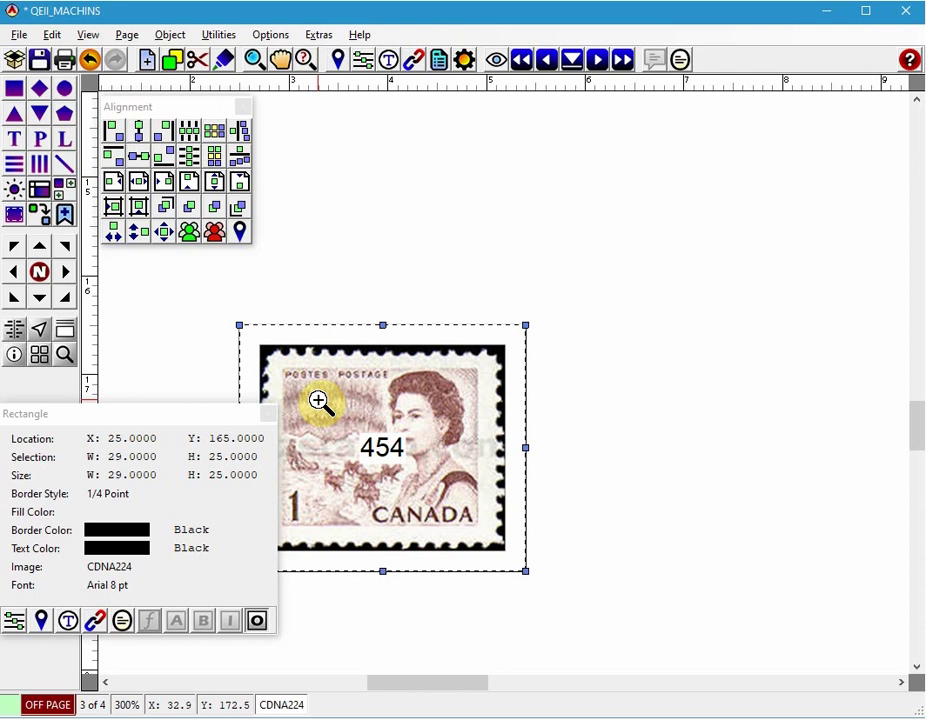
{"action": "left_click", "coordinate": [319, 400]}
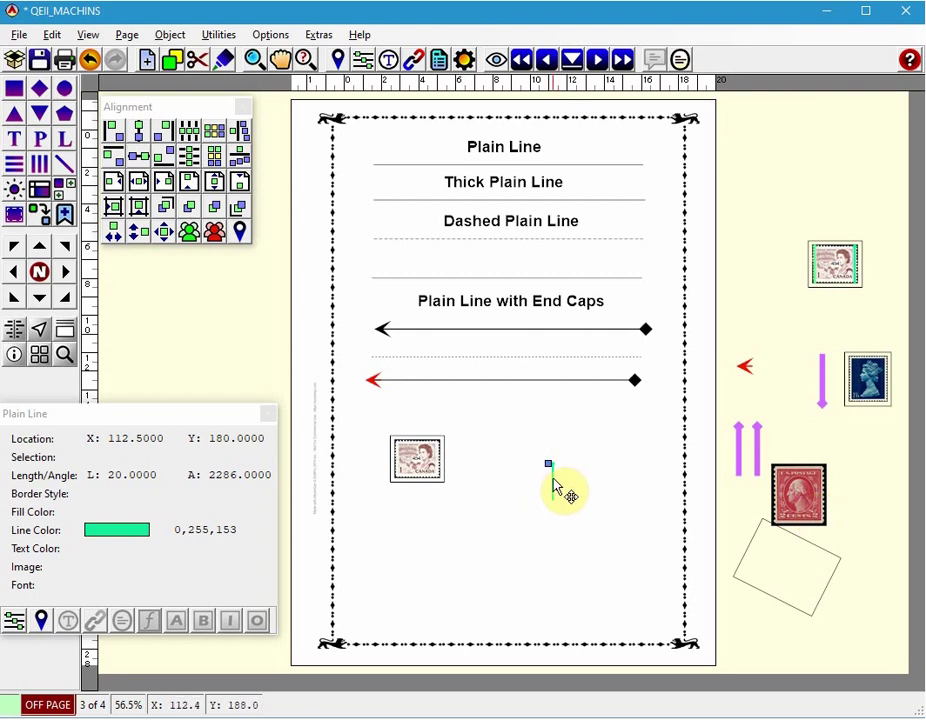
Check the green line's location and size in Properties, then drag it onto the Canadian stamp
{"action": "right_click", "coordinate": [553, 481]}
{"action": "mouse_move", "coordinate": [590, 491]}
{"action": "left_click", "coordinate": [750, 510]}
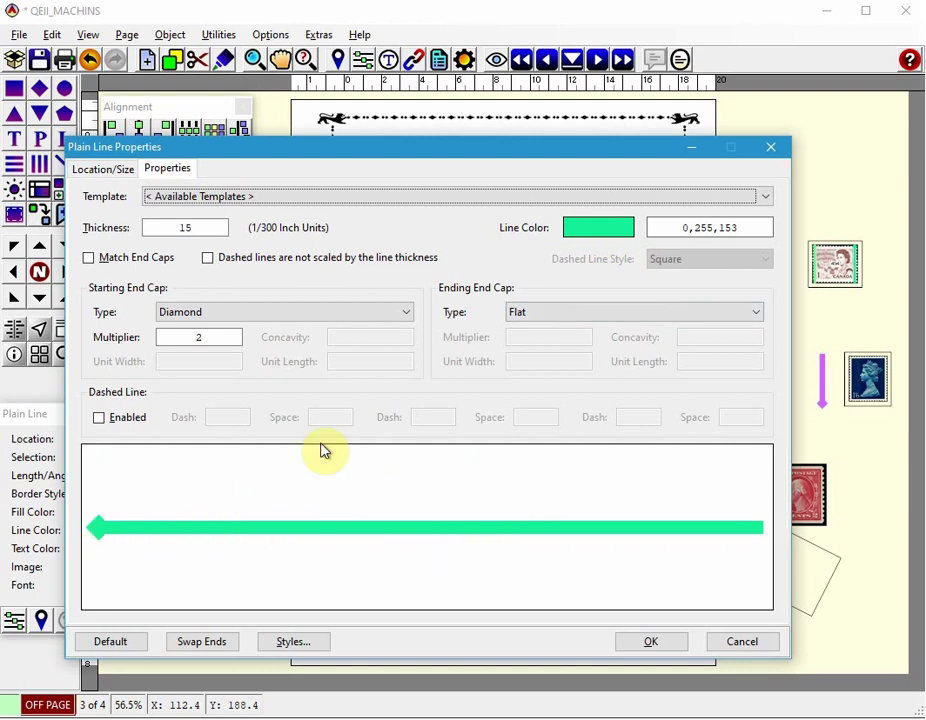
{"action": "left_click", "coordinate": [114, 171]}
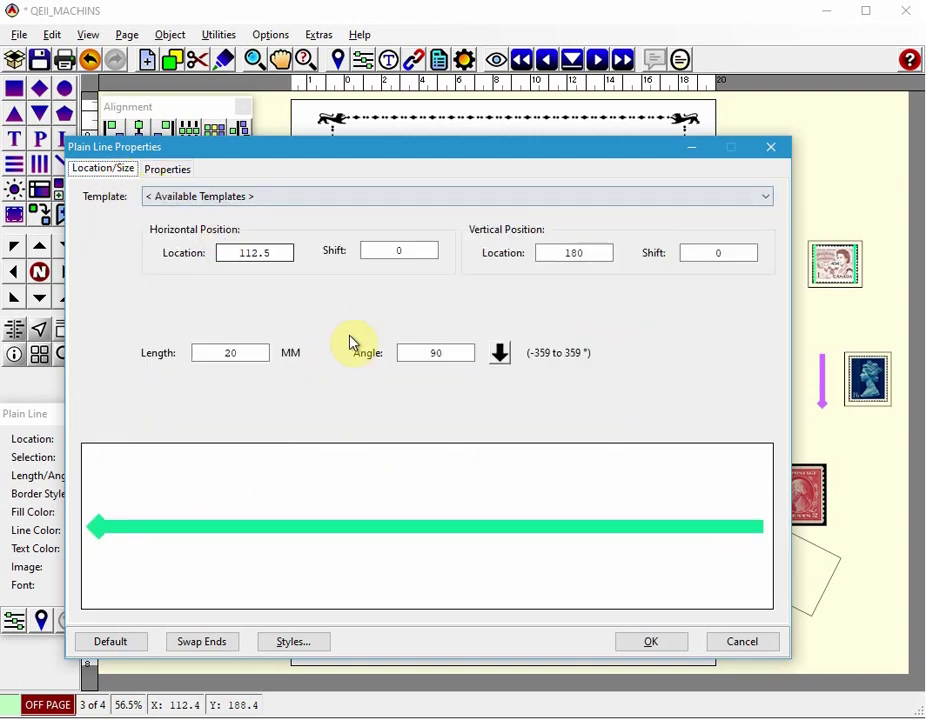
{"action": "left_click", "coordinate": [742, 645]}
{"action": "mouse_move", "coordinate": [552, 486]}
{"action": "left_click_drag", "start_coordinate": [552, 486], "coordinate": [412, 464]}
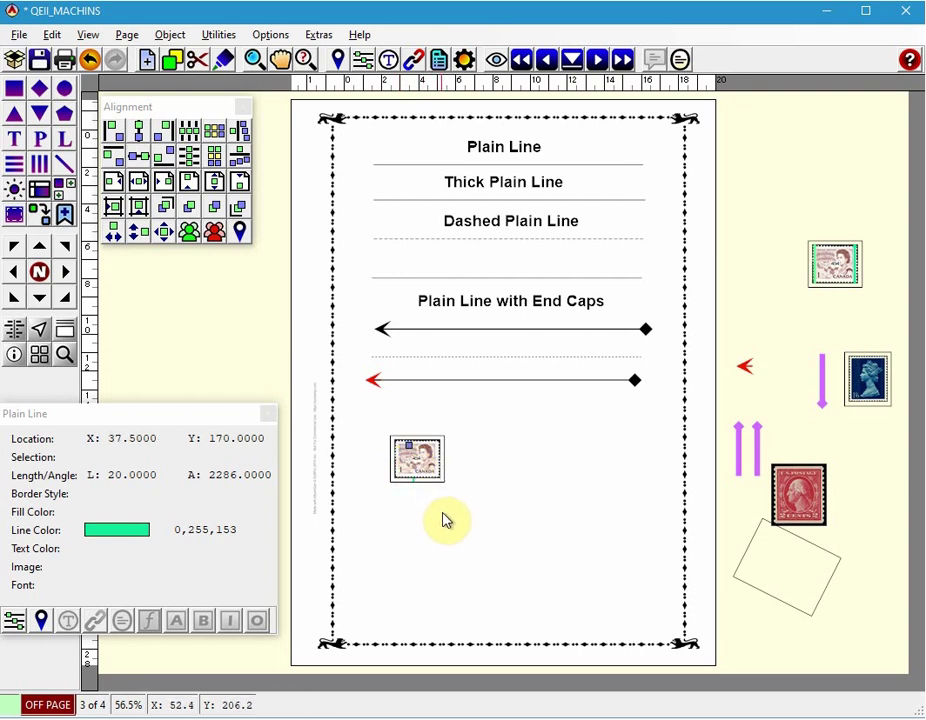
Zoom in on the Canadian stamp and send it to back behind the green bar
{"action": "left_click", "coordinate": [413, 463]}
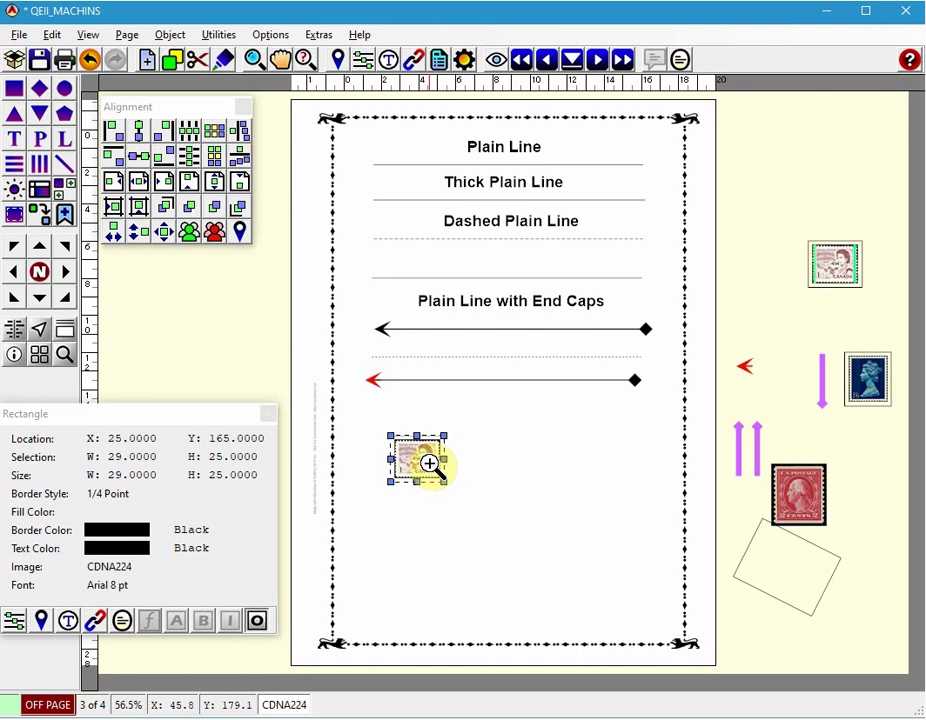
{"action": "left_click", "coordinate": [430, 462]}
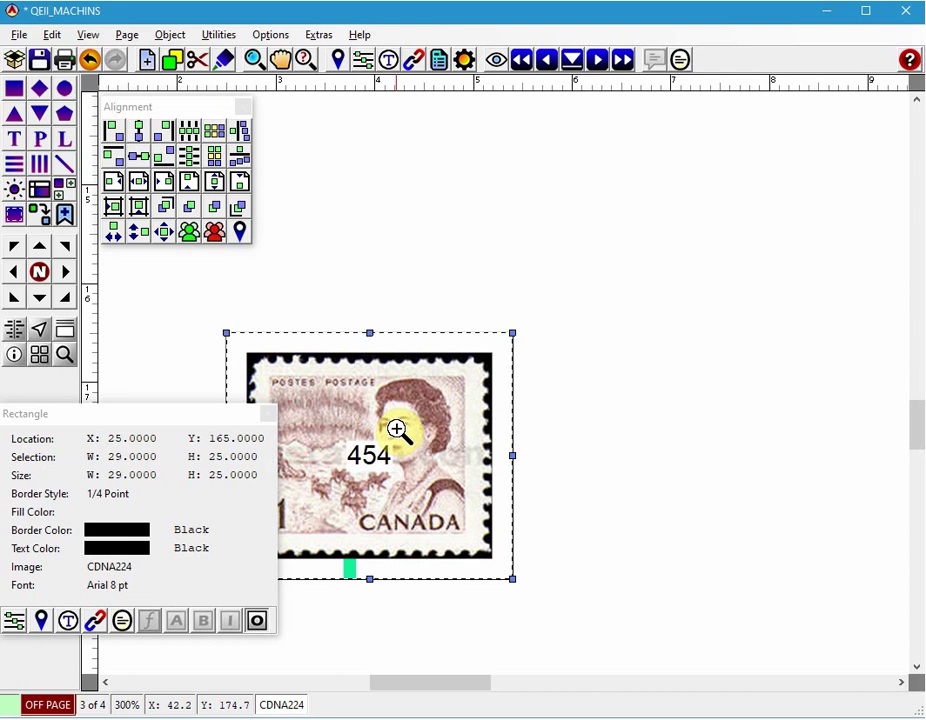
{"action": "right_click", "coordinate": [401, 430]}
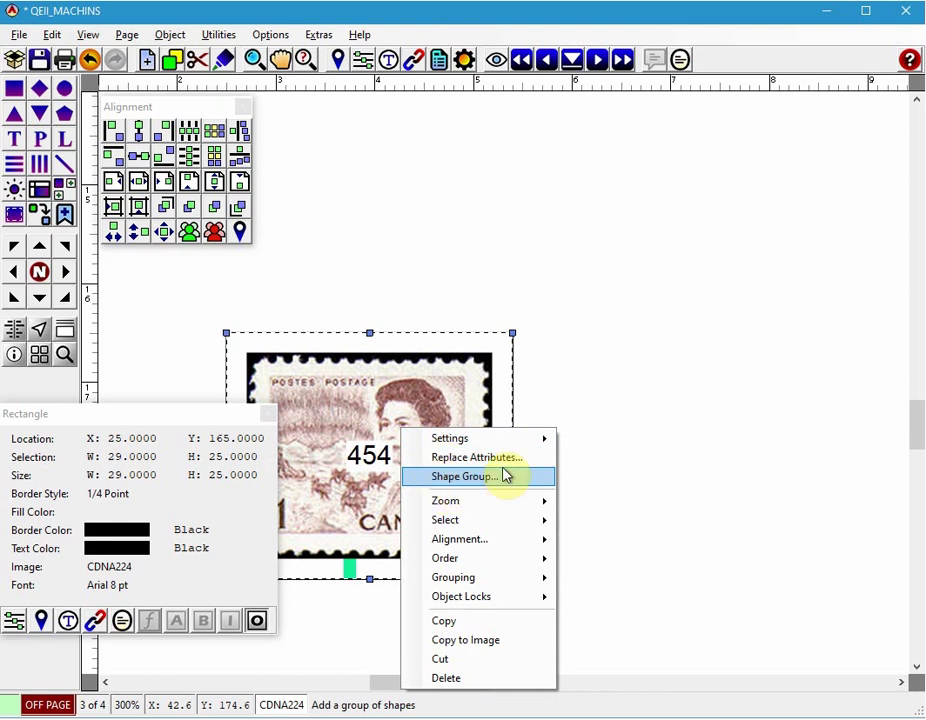
{"action": "left_click", "coordinate": [540, 580]}
{"action": "mouse_move", "coordinate": [471, 561]}
{"action": "left_click", "coordinate": [636, 580]}
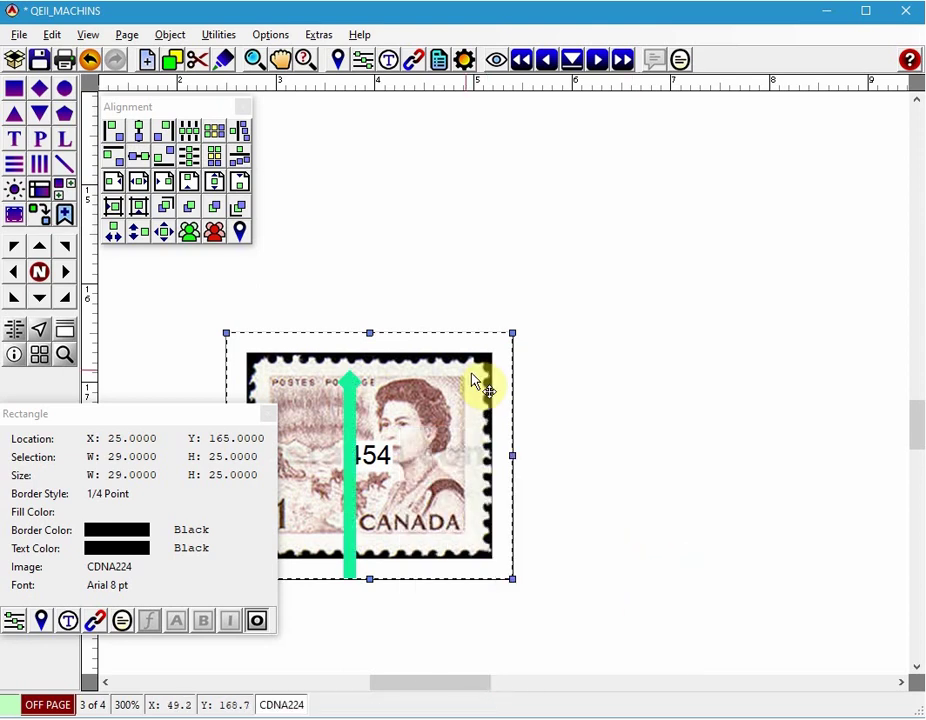
Drag the green bar up-left over the stamp, then nudge it left four times and down twice
{"action": "left_click", "coordinate": [350, 428]}
{"action": "left_click_drag", "start_coordinate": [257, 393], "coordinate": [271, 380]}
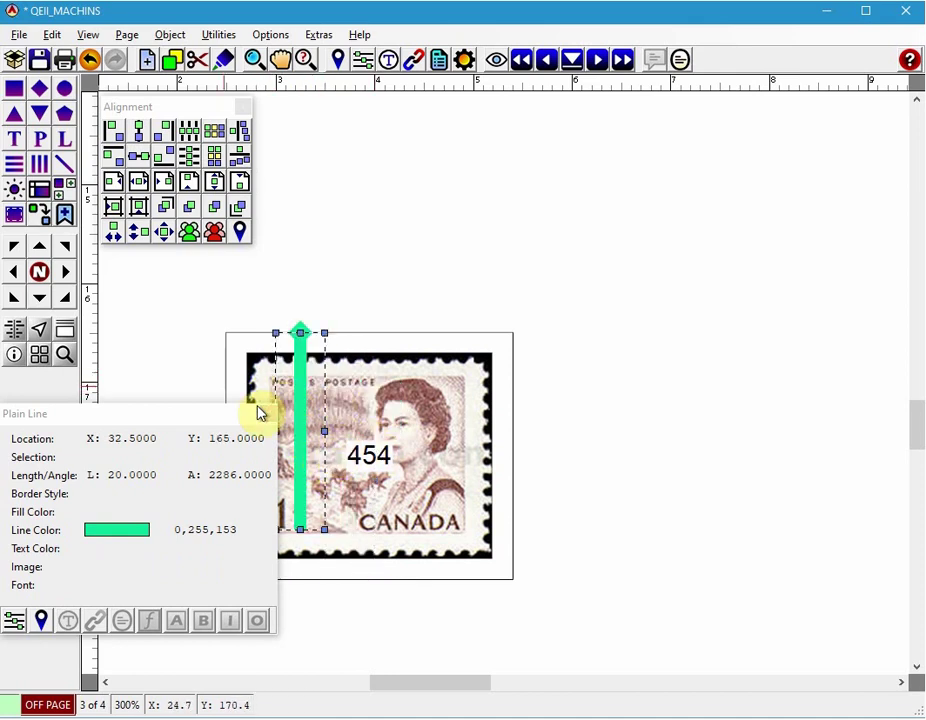
{"action": "left_click", "coordinate": [17, 274]}
{"action": "left_click", "coordinate": [17, 274]}
{"action": "left_click", "coordinate": [17, 274]}
{"action": "left_click", "coordinate": [17, 274]}
{"action": "left_click", "coordinate": [17, 274]}
{"action": "left_click", "coordinate": [17, 274]}
{"action": "left_click", "coordinate": [17, 274]}
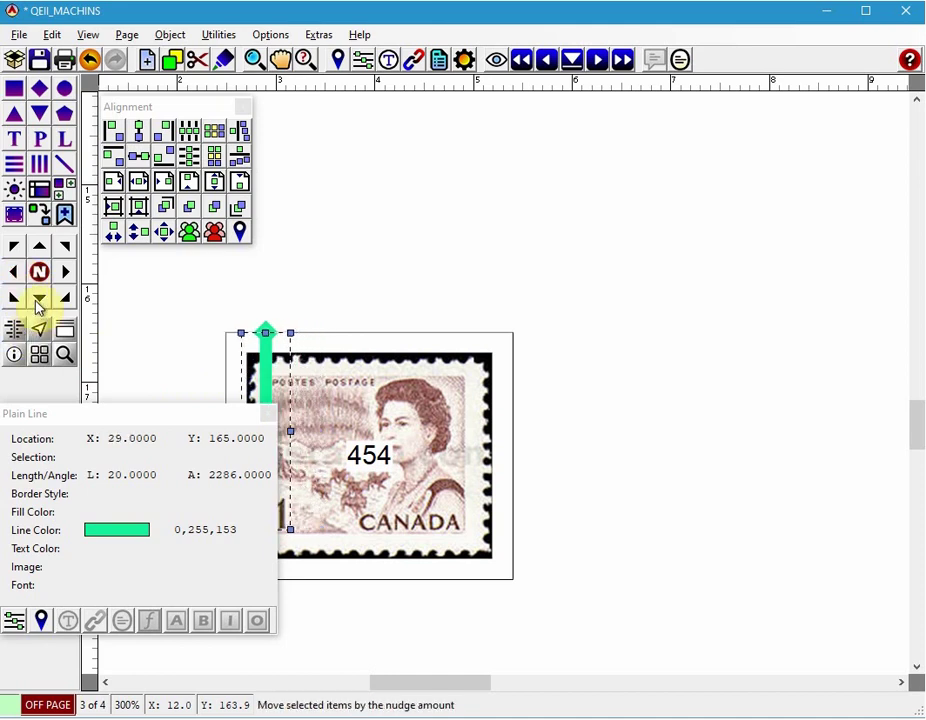
{"action": "left_click", "coordinate": [38, 298]}
{"action": "left_click", "coordinate": [38, 298]}
{"action": "left_click", "coordinate": [38, 298]}
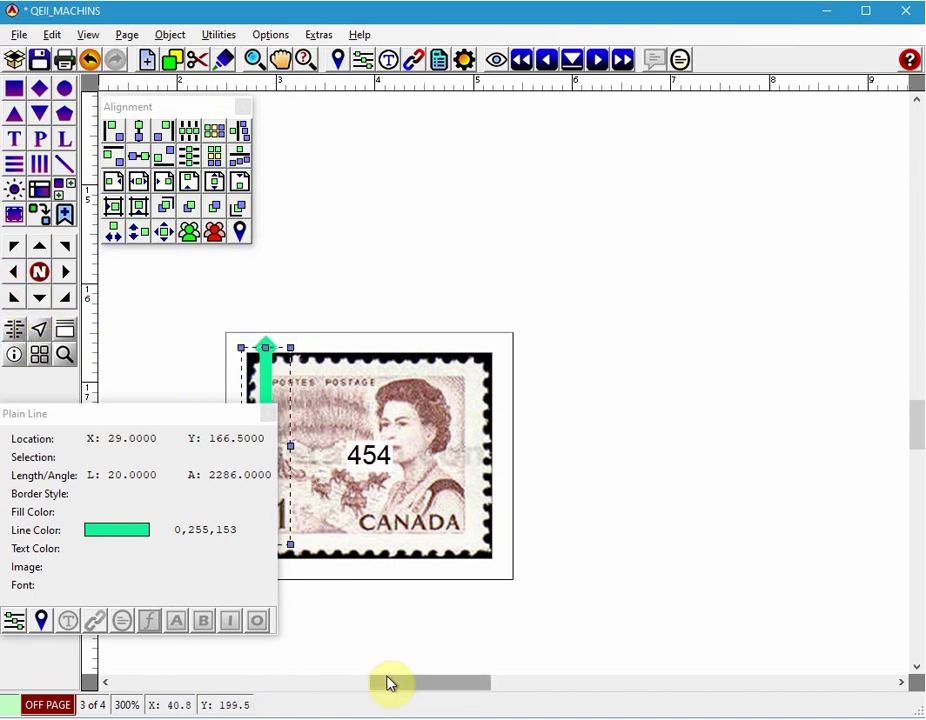
Fine-tune the green bar to X 28, Y 167 on the stamp's left edge, then deselect
{"action": "left_click_drag", "start_coordinate": [424, 684], "coordinate": [399, 684]}
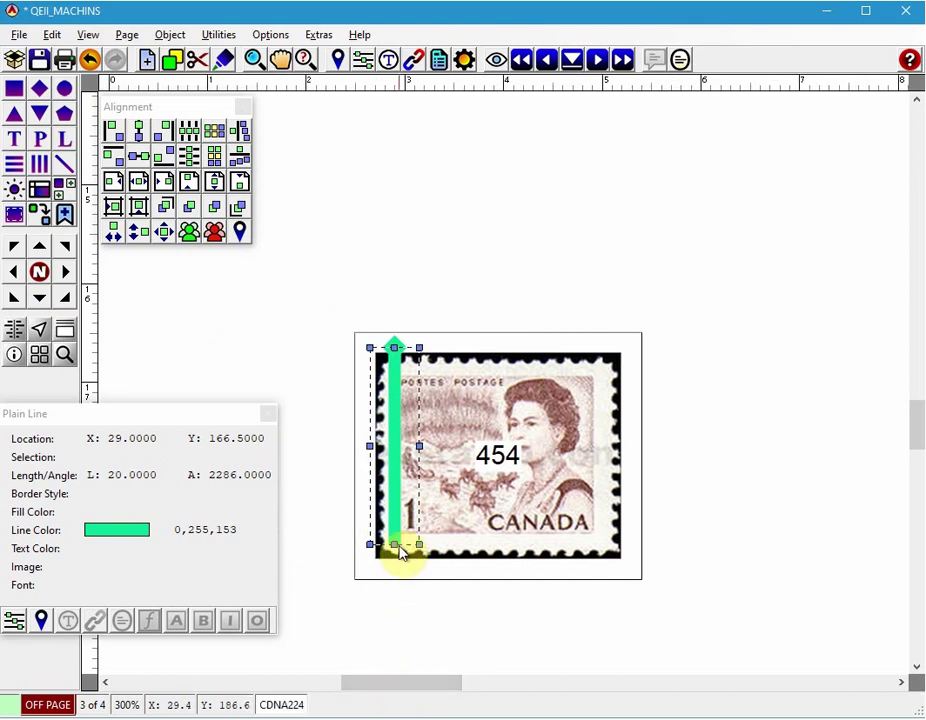
{"action": "left_click", "coordinate": [14, 273]}
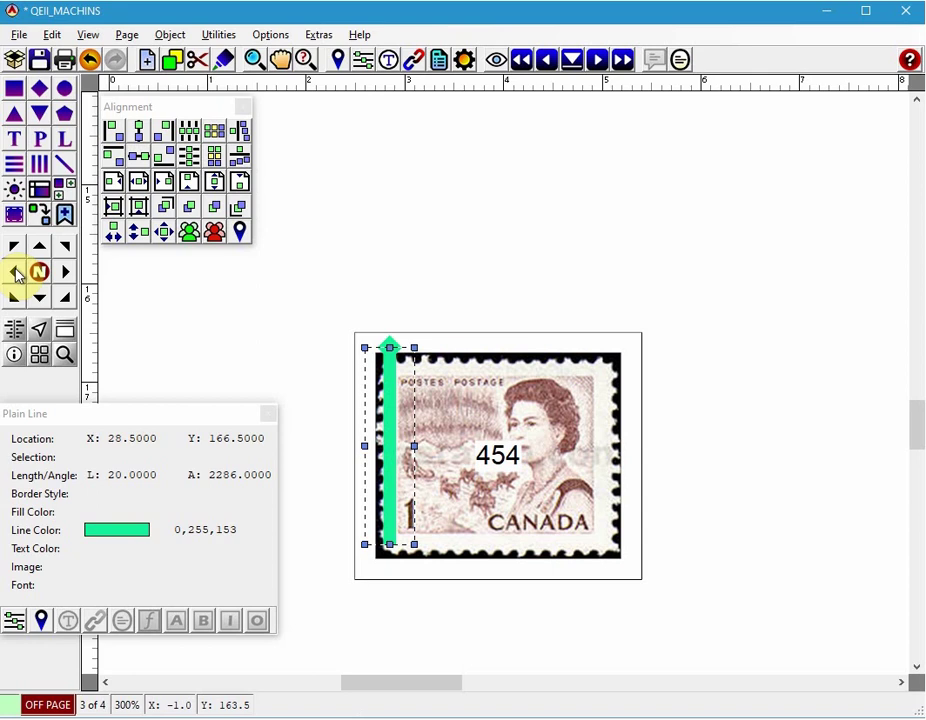
{"action": "left_click", "coordinate": [15, 273]}
{"action": "left_click", "coordinate": [38, 296]}
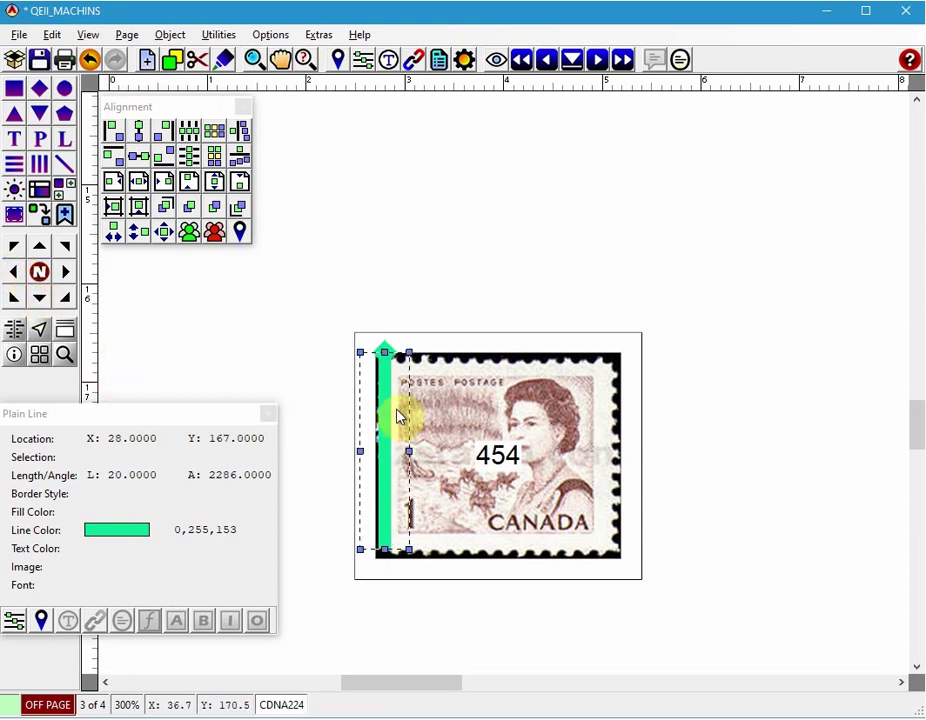
{"action": "left_click", "coordinate": [495, 288]}
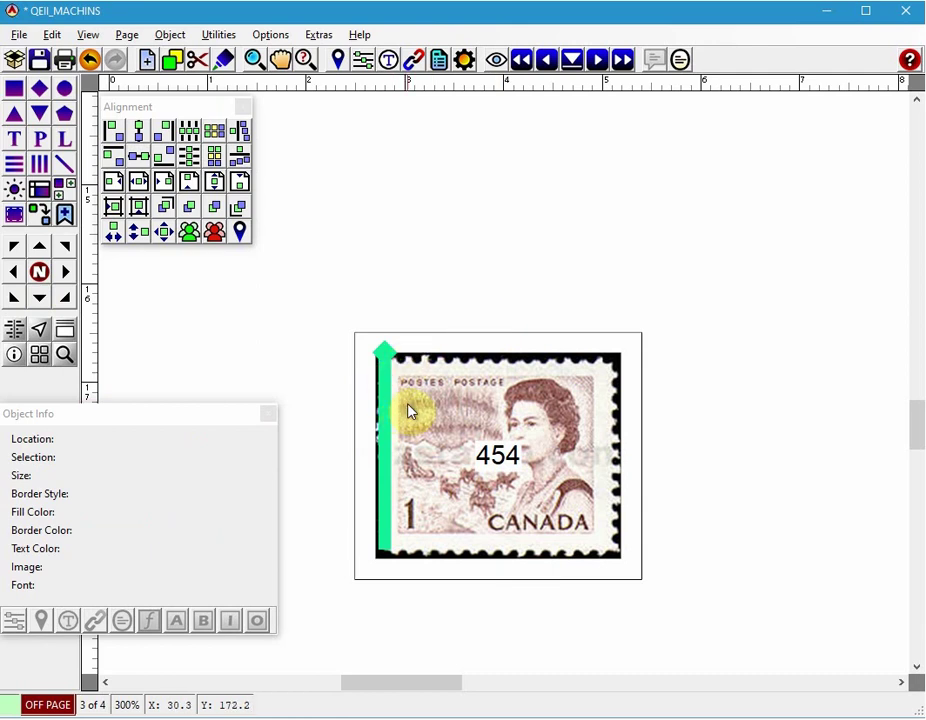
Undo the green bar's last downward nudge, then view the page in Single Page Preview
{"action": "key", "text": "ctrl+0"}
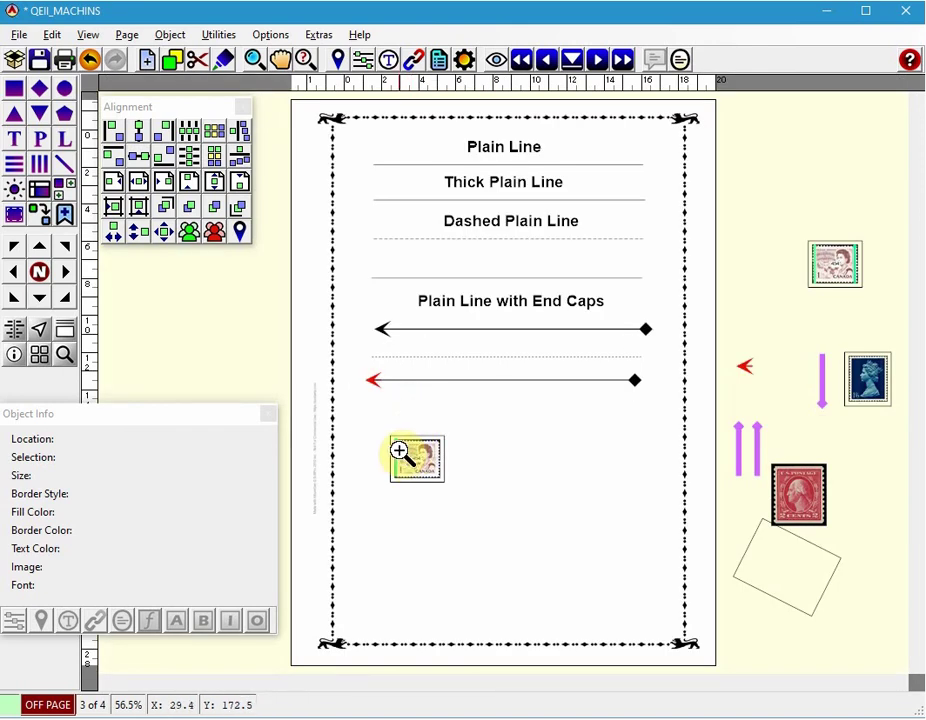
{"action": "left_click", "coordinate": [399, 452]}
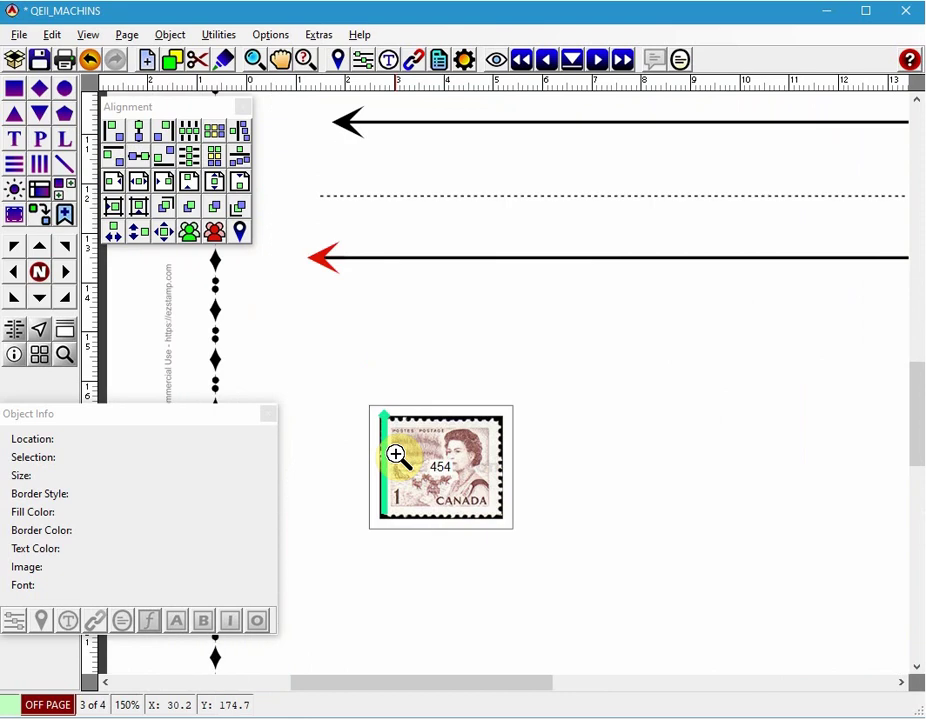
{"action": "key", "text": "ctrl+z"}
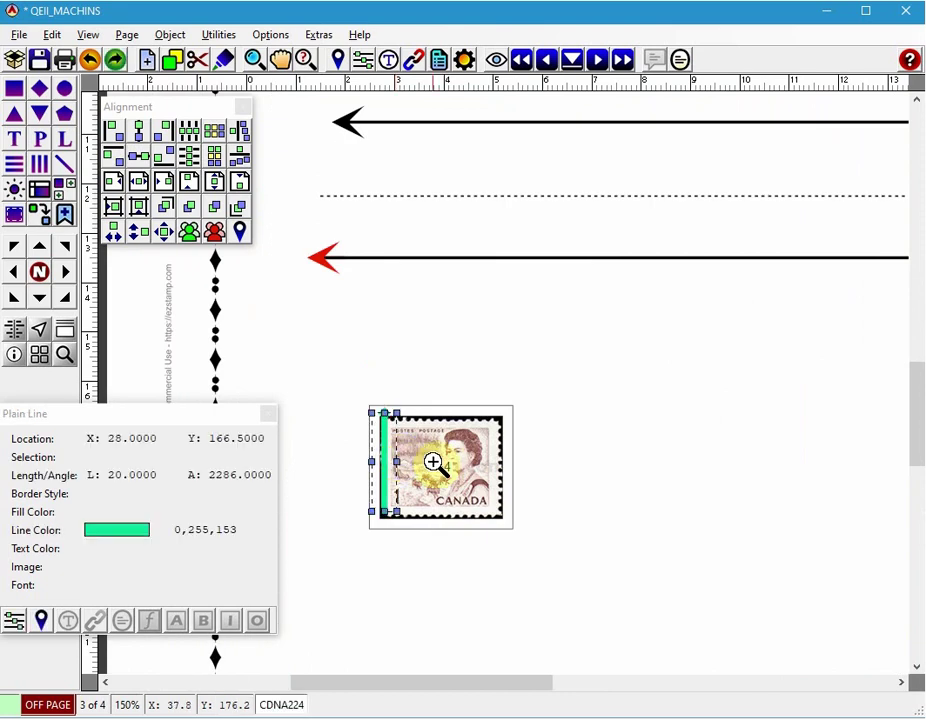
{"action": "left_click", "coordinate": [586, 453]}
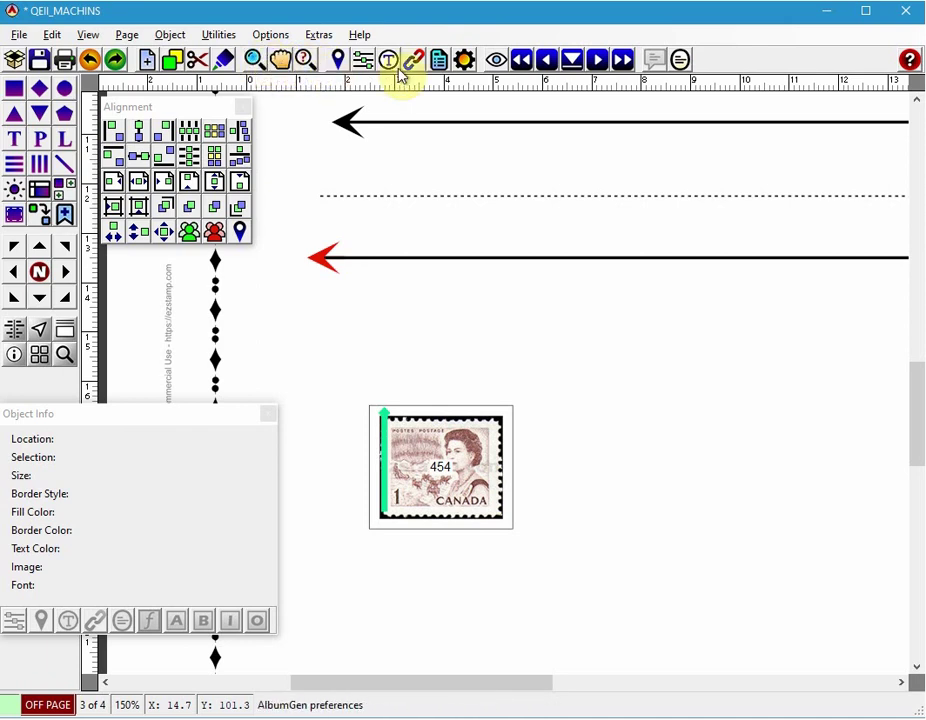
{"action": "left_click", "coordinate": [495, 58]}
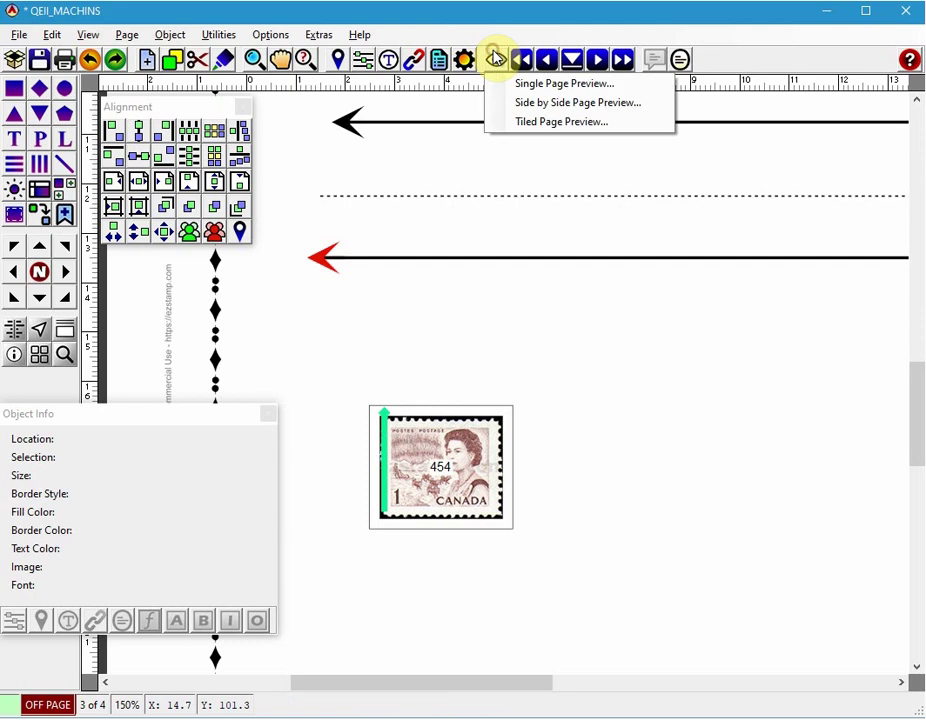
{"action": "left_click", "coordinate": [529, 86]}
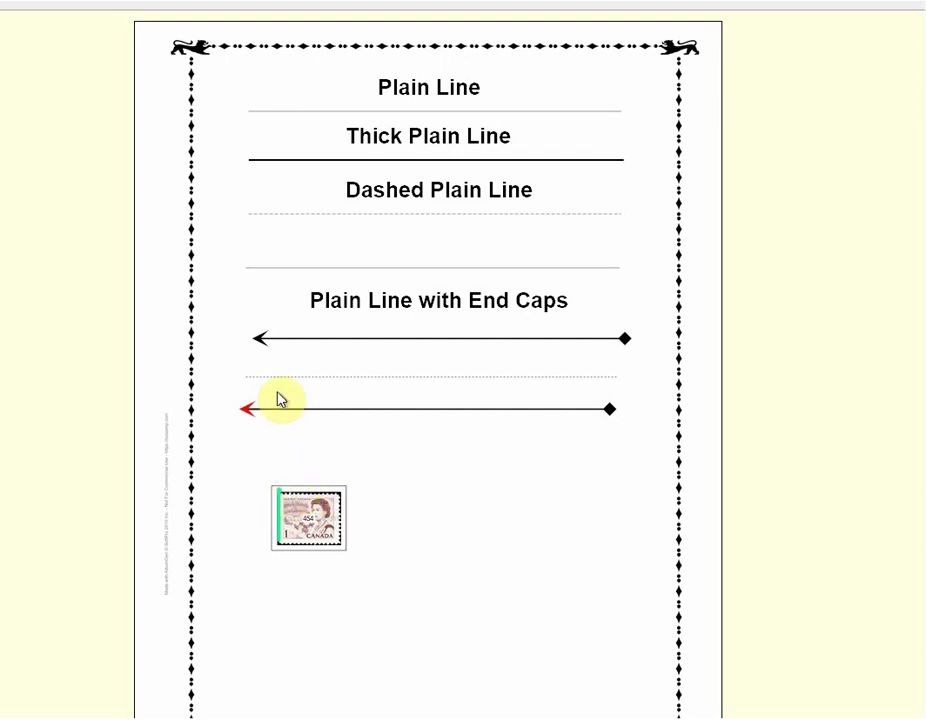
Close the preview and set the green tagging bar on the stamp to non-printing status
{"action": "left_click", "coordinate": [4, 22]}
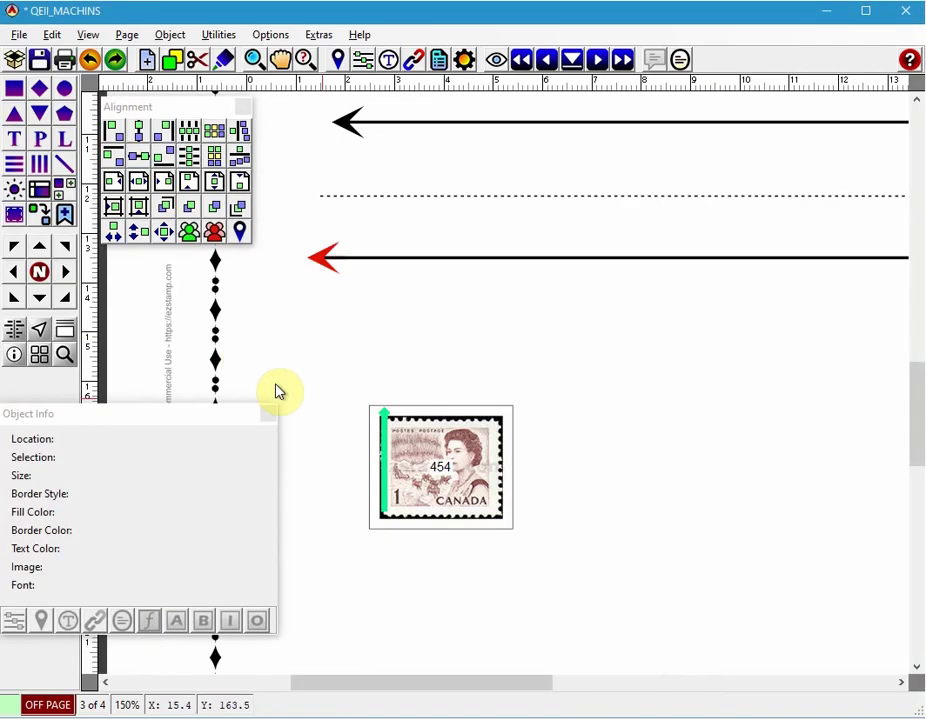
{"action": "left_click", "coordinate": [385, 465]}
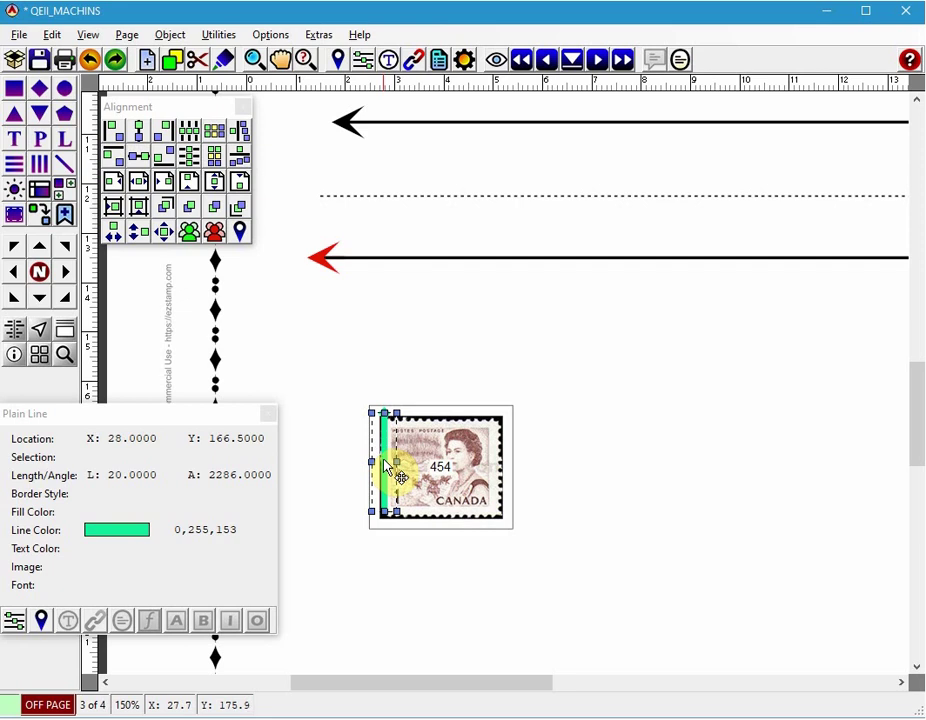
{"action": "right_click", "coordinate": [385, 463]}
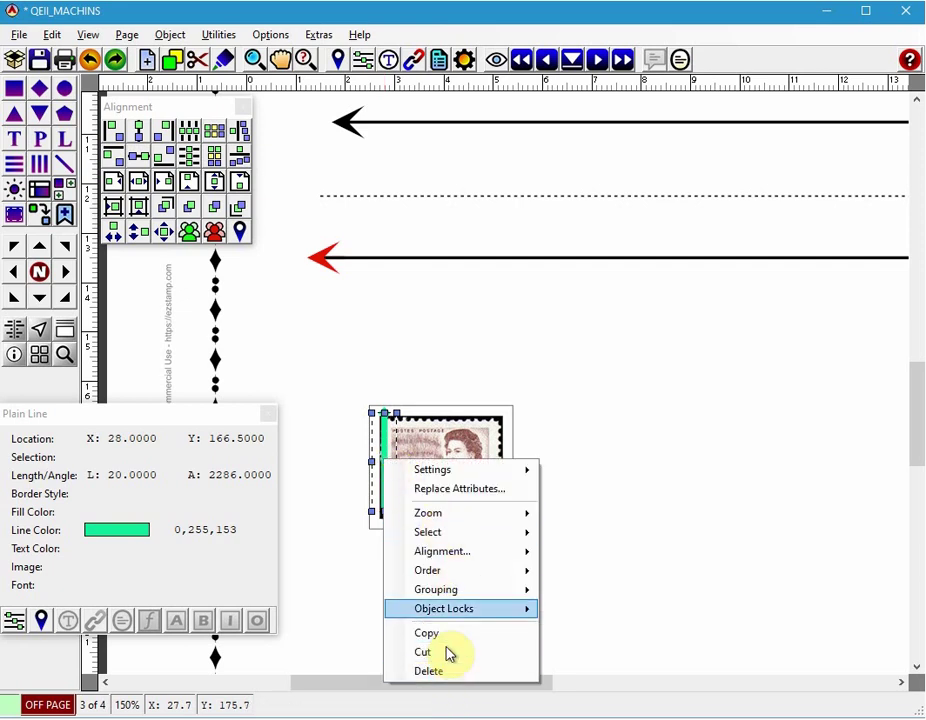
{"action": "mouse_move", "coordinate": [403, 477]}
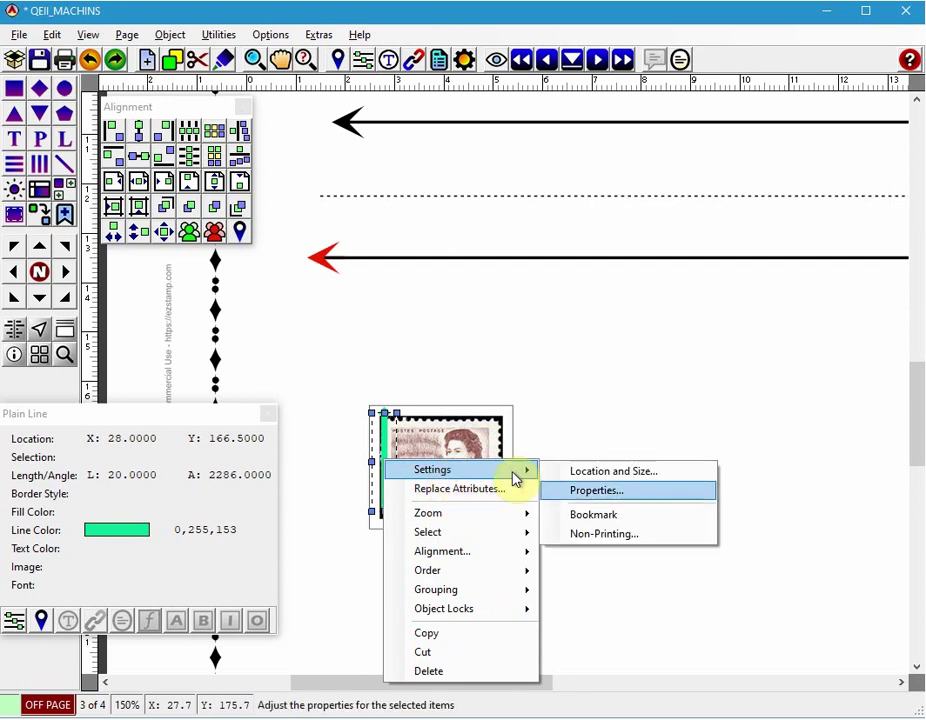
{"action": "left_click", "coordinate": [599, 535]}
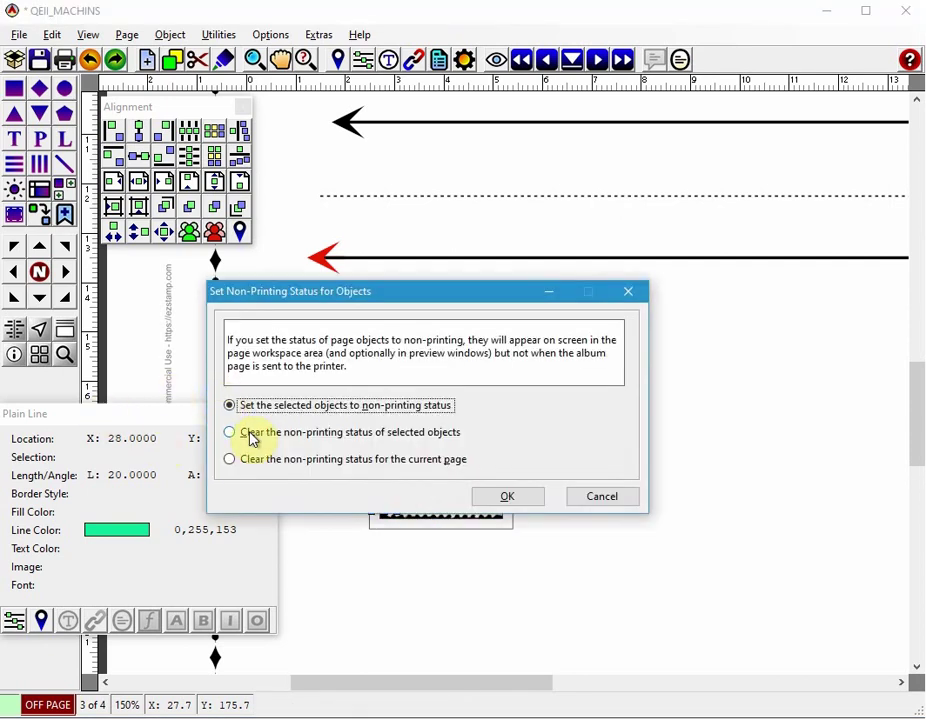
{"action": "left_click", "coordinate": [256, 436]}
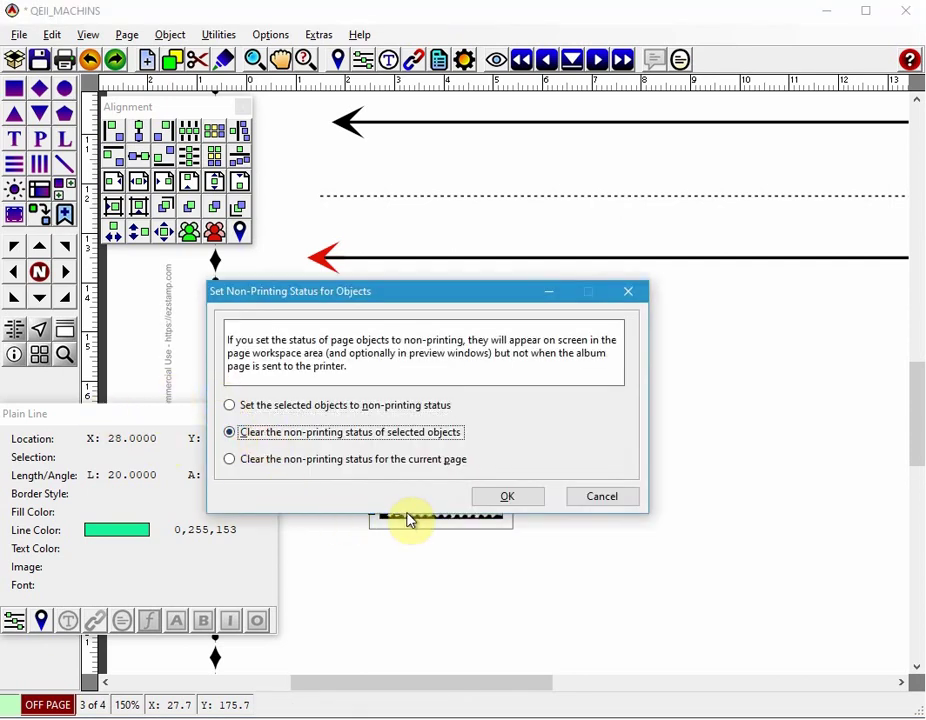
{"action": "left_click", "coordinate": [258, 405]}
{"action": "left_click", "coordinate": [510, 498]}
{"action": "left_click", "coordinate": [598, 410]}
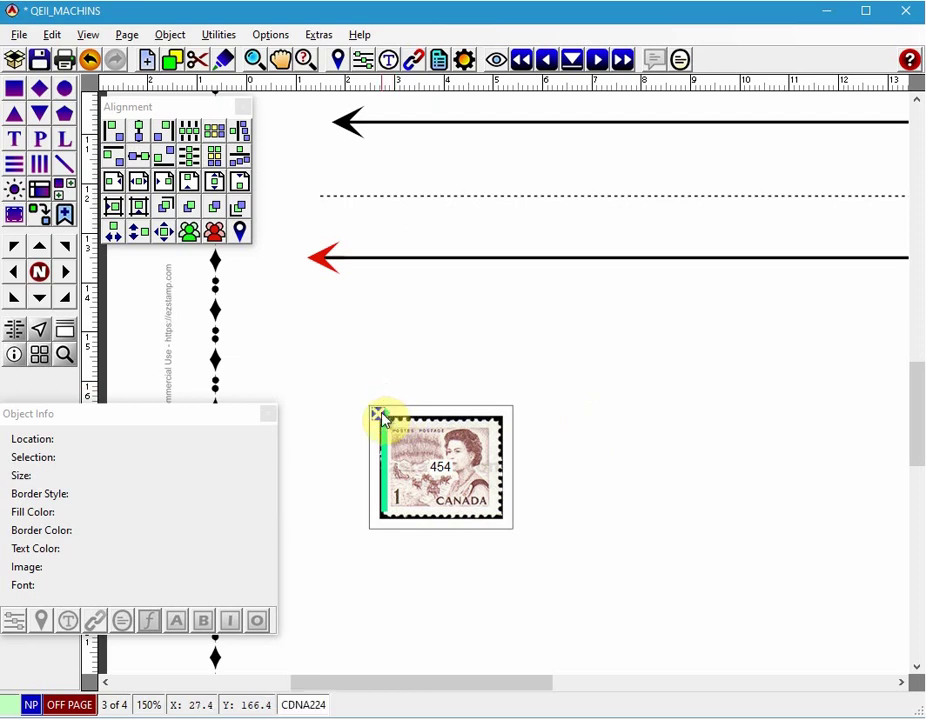
Zoom out to 56.5%, review the page preview, then save the album with Ctrl+S
{"action": "scroll", "coordinate": [385, 422], "scroll_direction": "down", "scroll_amount": 3}
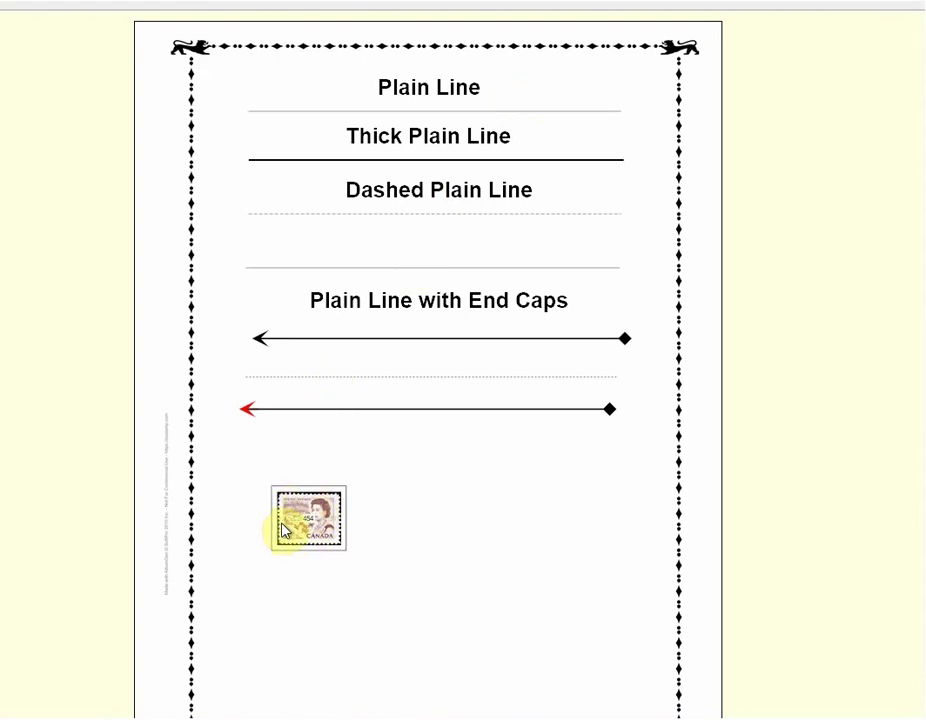
{"action": "left_click", "coordinate": [2, 8]}
{"action": "key", "text": "ctrl+s"}
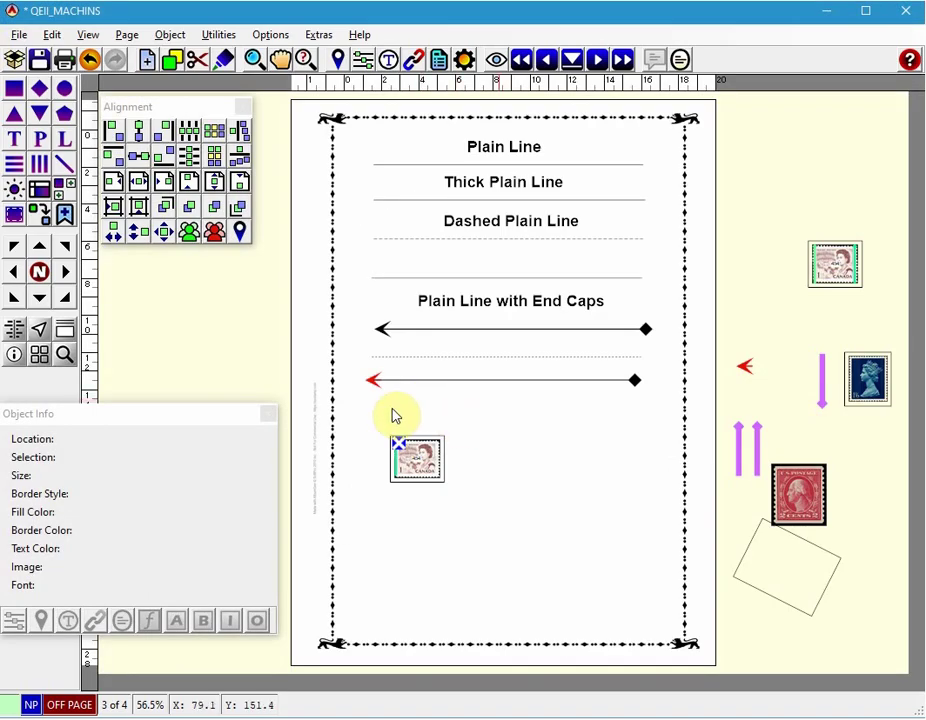
Move the purple vertical arrow line from the right margin to X 112.5, Y 165, beside the Canadian stamp
{"action": "left_click", "coordinate": [738, 438]}
{"action": "left_click_drag", "start_coordinate": [742, 440], "coordinate": [550, 463]}
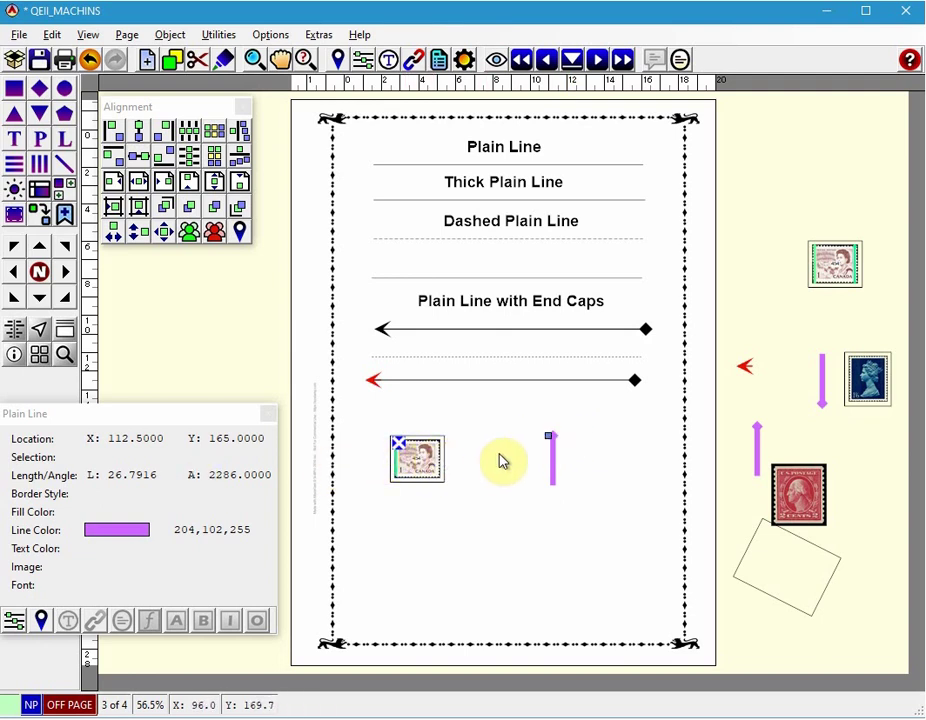
{"action": "left_click", "coordinate": [533, 450]}
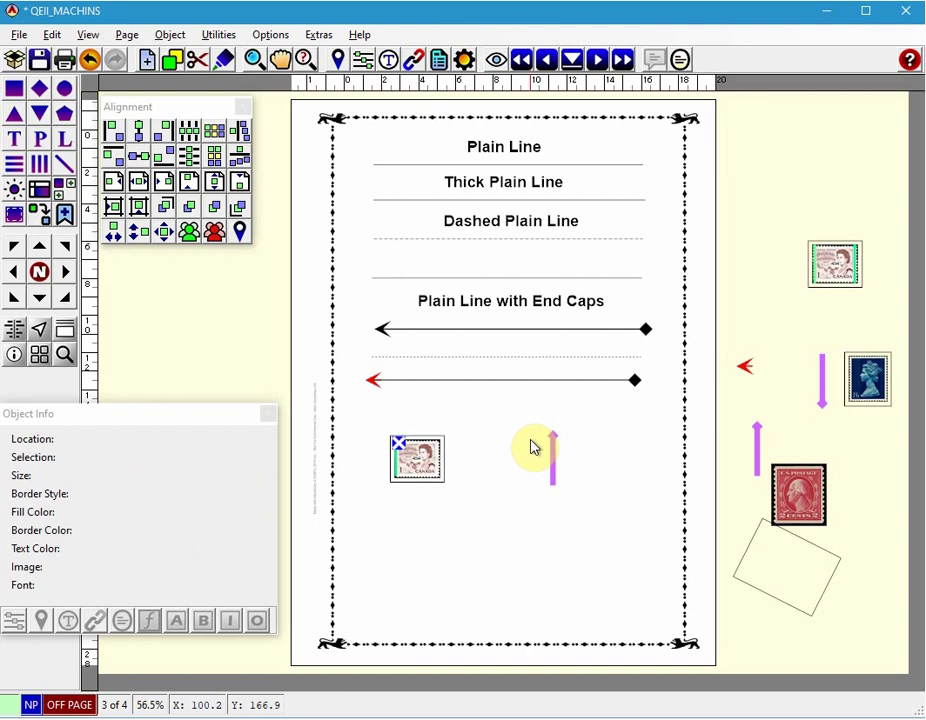